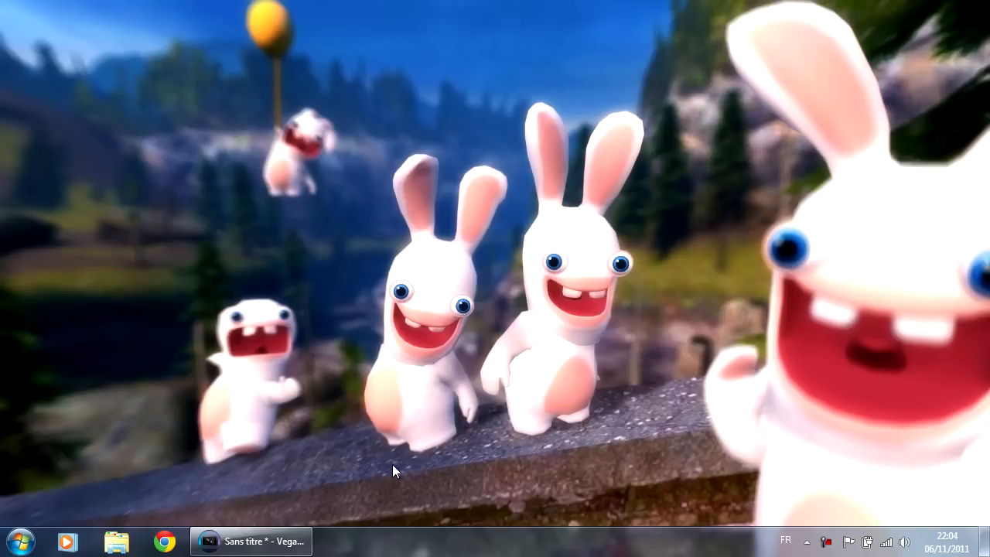
- Switch to Vegas Pro, briefly play the clip, and place the playhead at 00:00:02,17
left_click(249, 542)
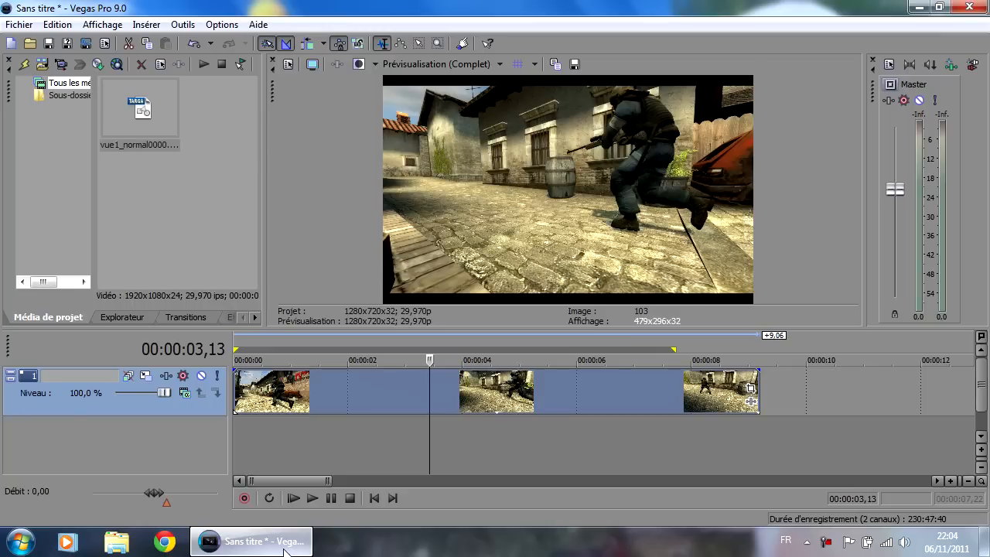
key("space")
key("space")
left_click_drag(428, 359, 379, 353)
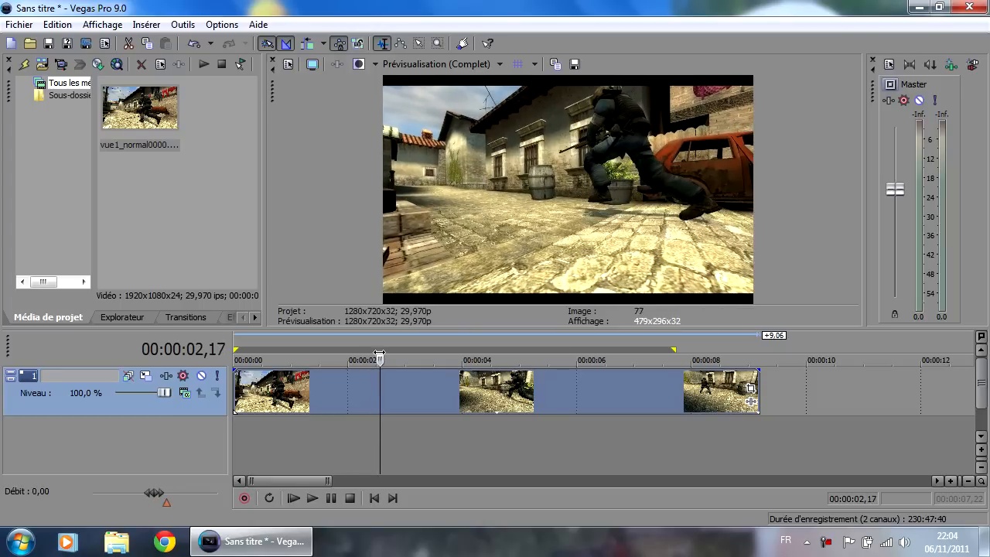
- Add the Niveaux Sony effect to the clip and set Début en entrée to 0,116 and Fin en entrée to about 0,883
left_click(750, 403)
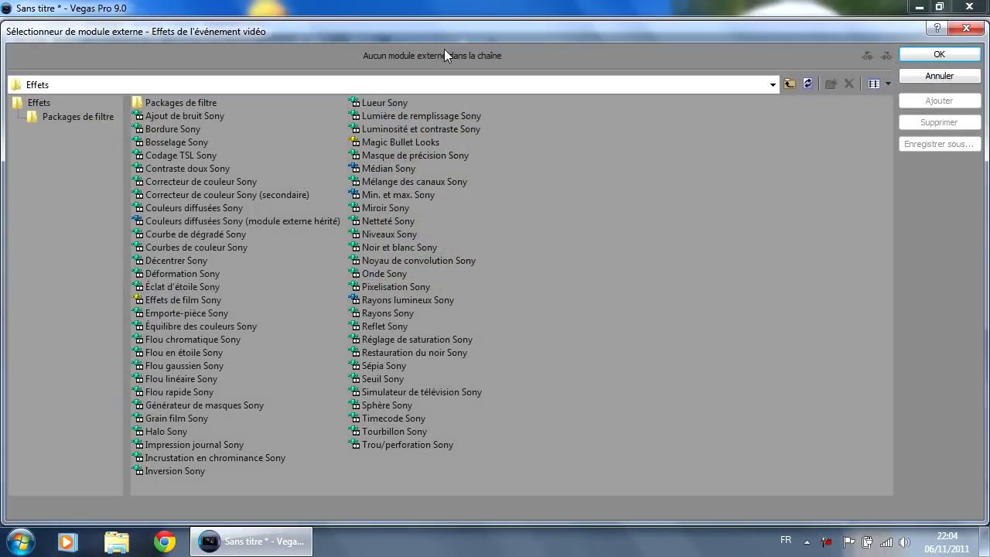
double_click(394, 234)
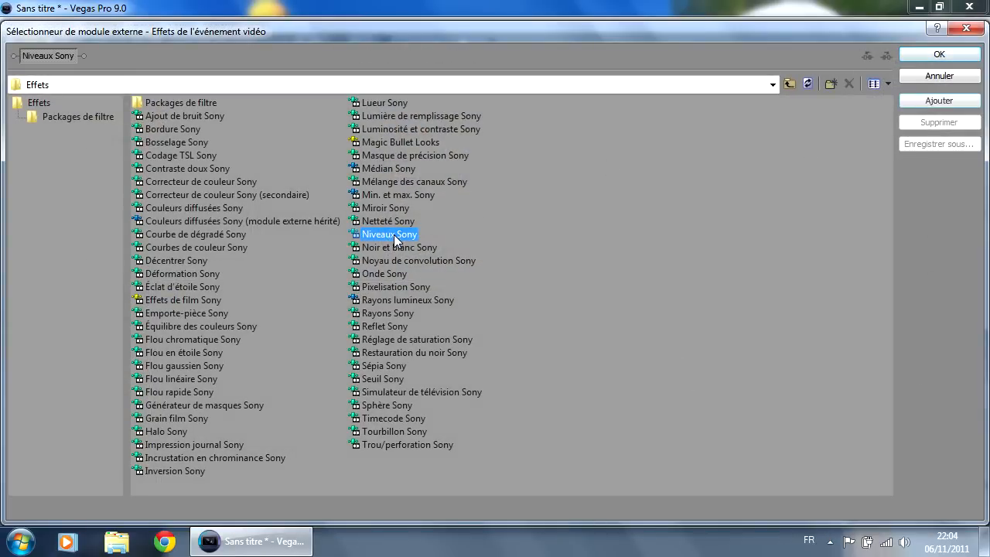
left_click(942, 56)
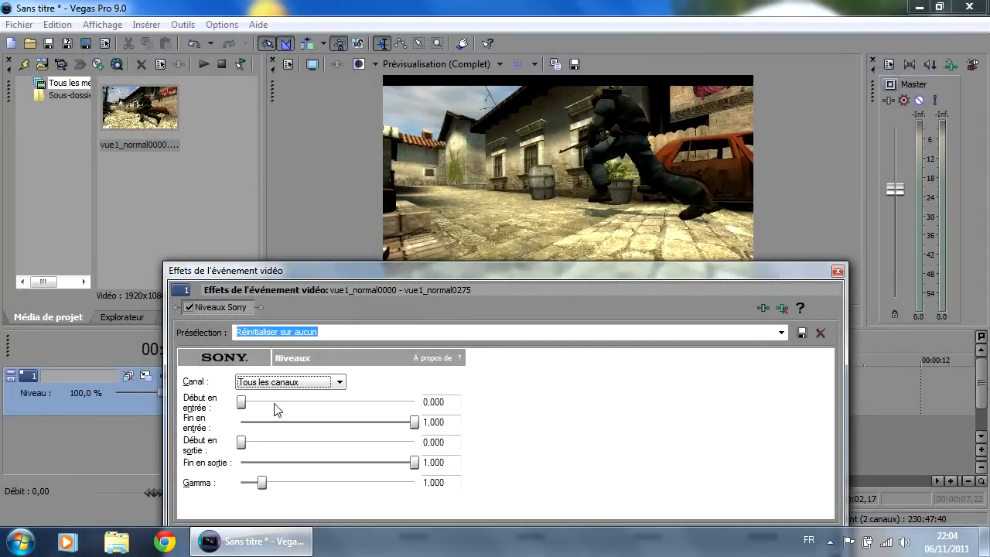
left_click_drag(241, 402, 261, 402)
left_click_drag(414, 422, 396, 422)
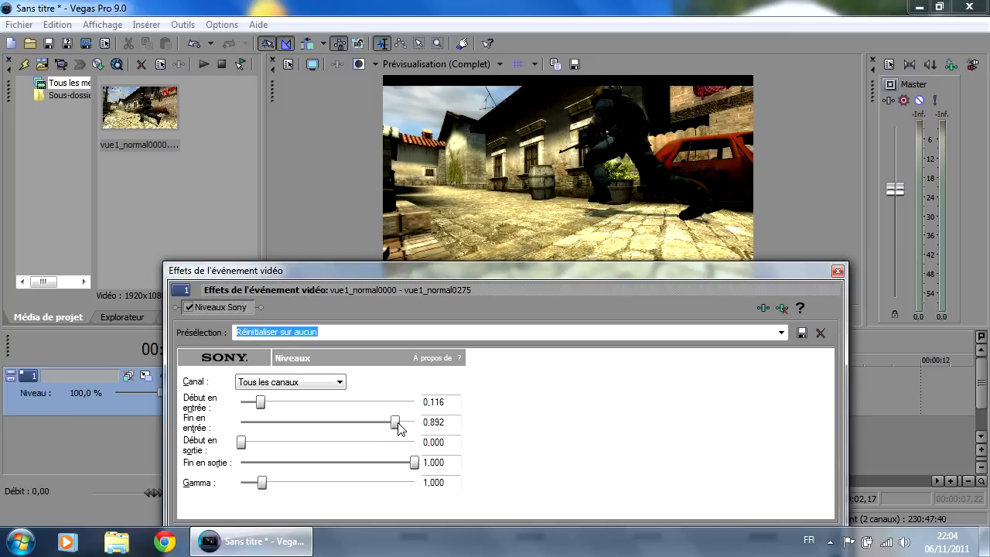
- Save the current levels settings as a preset named niveau_de_inferno
left_click_drag(535, 273, 561, 272)
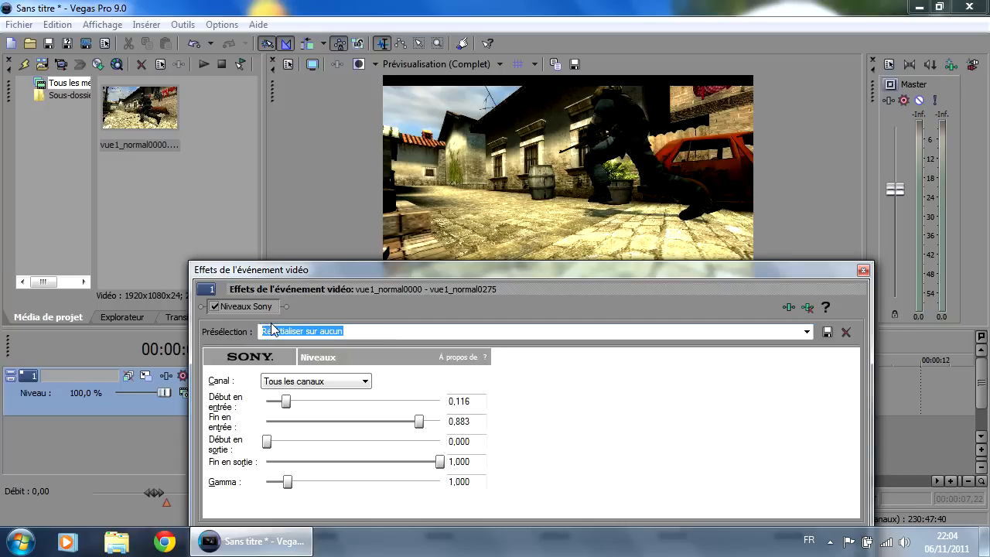
type("niveau_de_inferno")
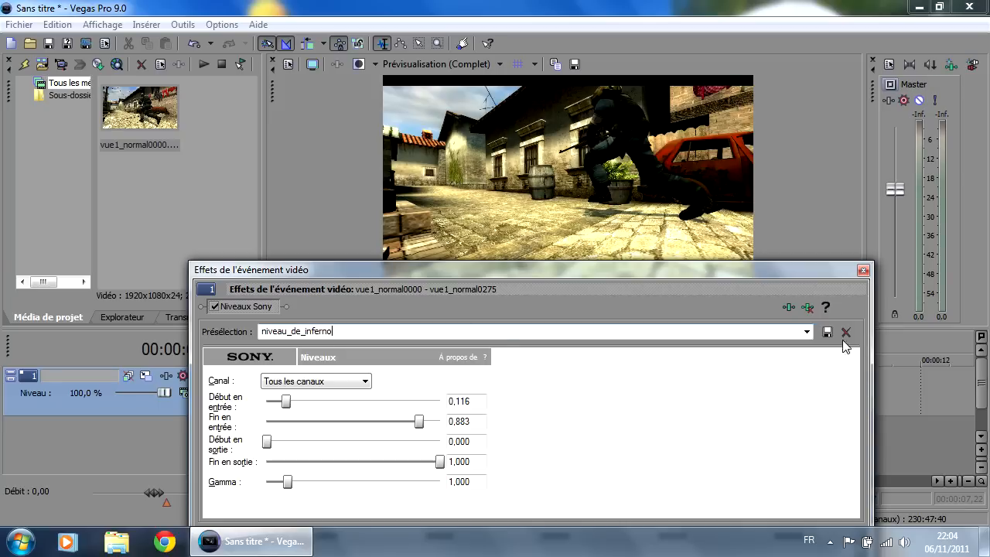
left_click(827, 331)
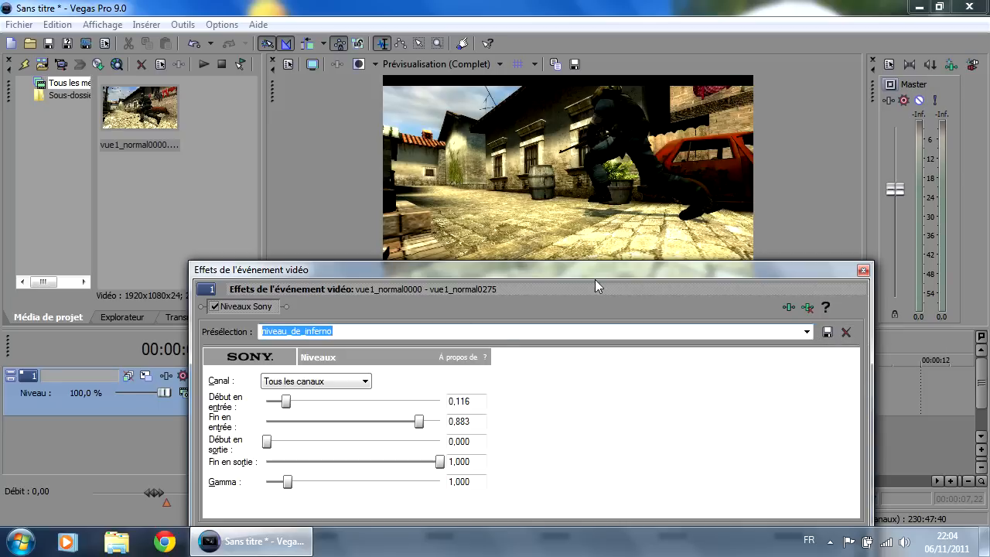
- Alter the input levels and Fin en sortie in Niveaux Sony, and reload the niveau_de_inferno preset to restore them
left_click_drag(530, 276, 575, 229)
left_click(320, 354)
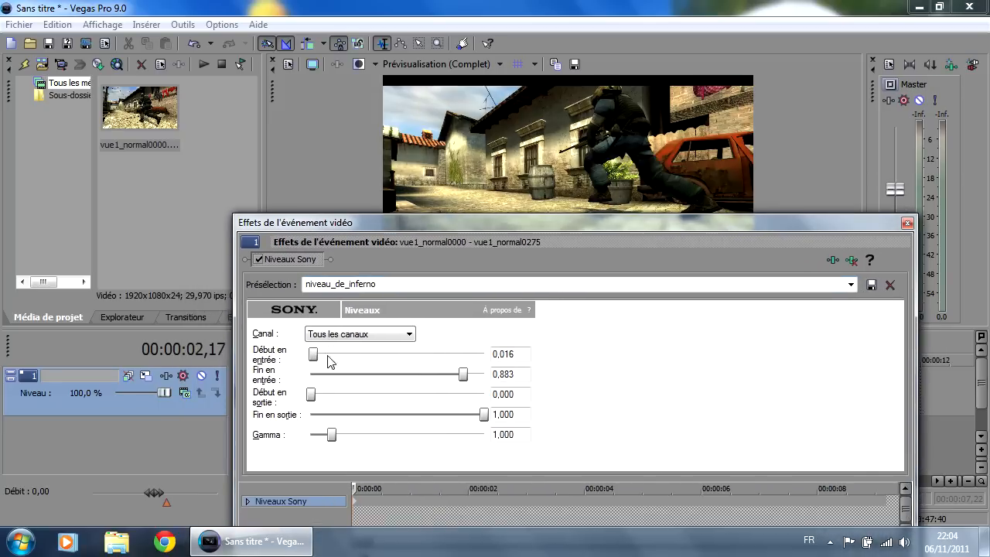
left_click_drag(462, 374, 379, 374)
left_click_drag(313, 354, 350, 355)
left_click_drag(484, 415, 391, 415)
left_click(851, 284)
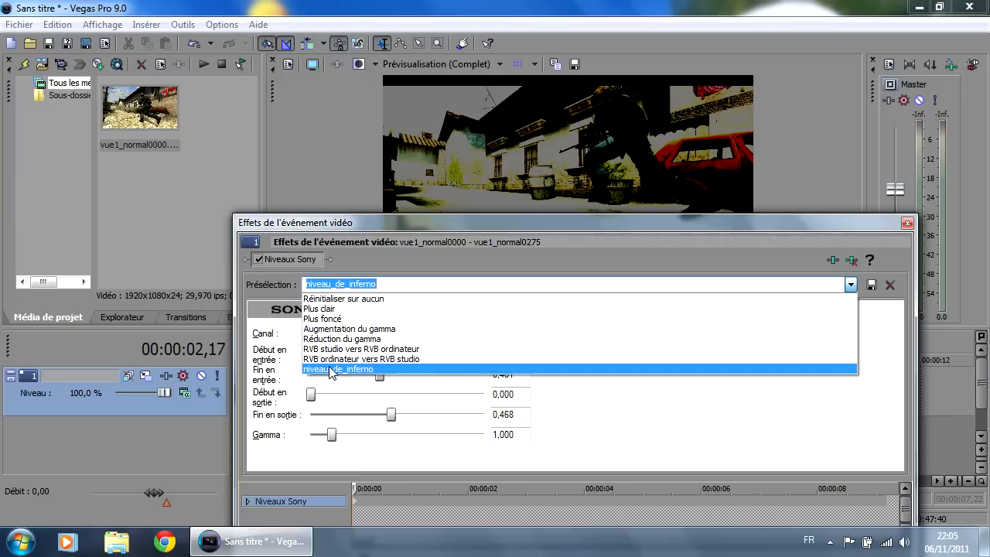
left_click(341, 370)
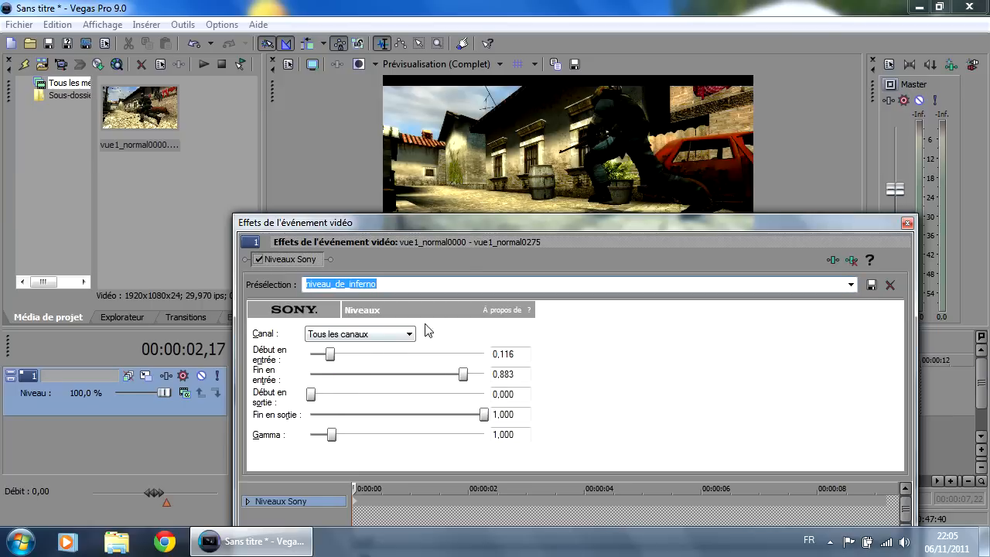
- Try the Augmentation du gamma preset in Niveaux Sony and switch back to niveau_de_inferno
left_click_drag(476, 232, 472, 269)
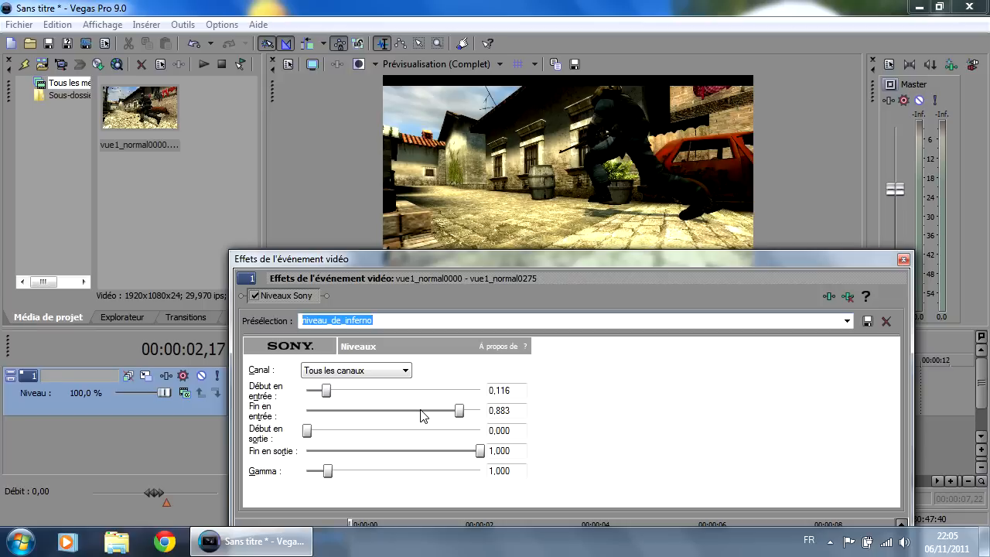
mouse_move(425, 256)
left_mouse_down()
mouse_move(447, 270)
mouse_move(442, 253)
left_mouse_up()
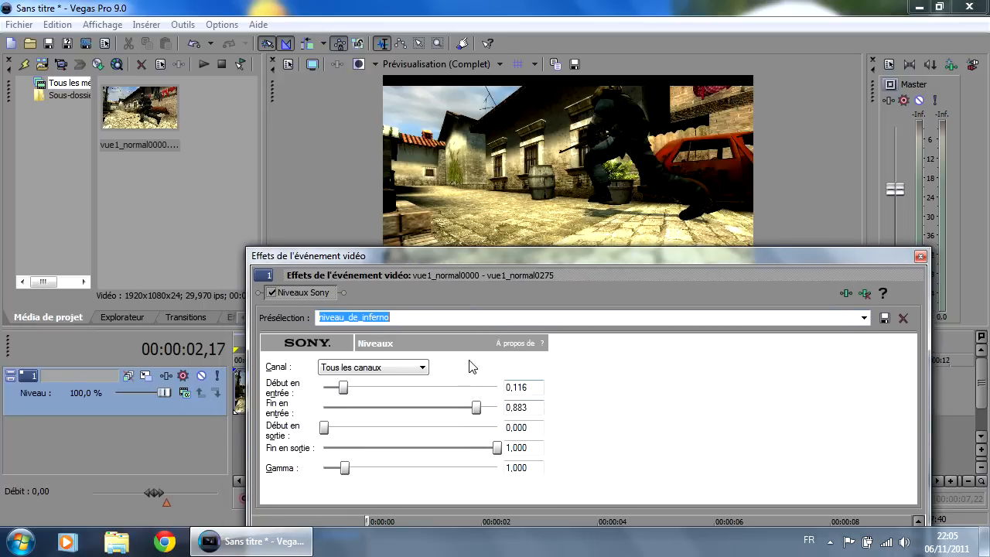
left_click(863, 317)
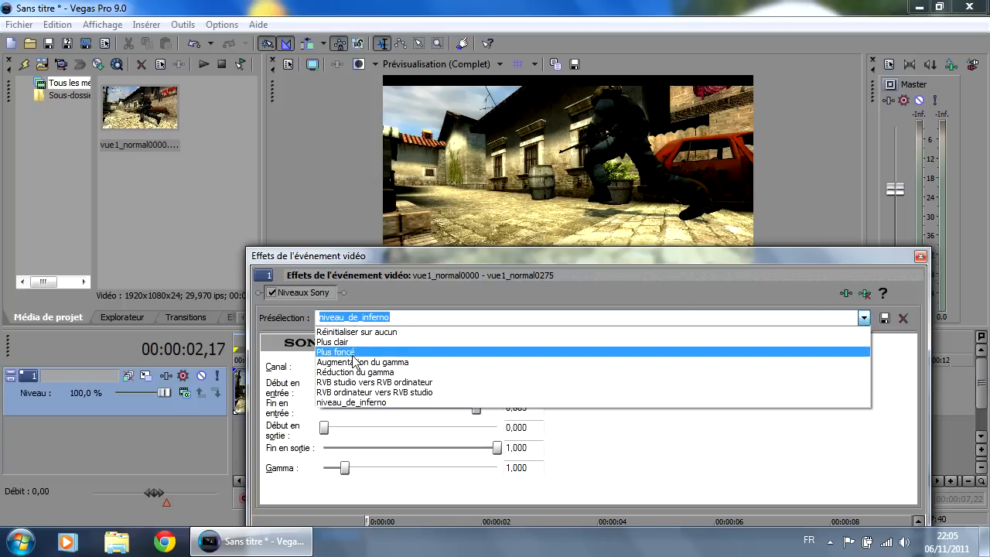
left_click(347, 362)
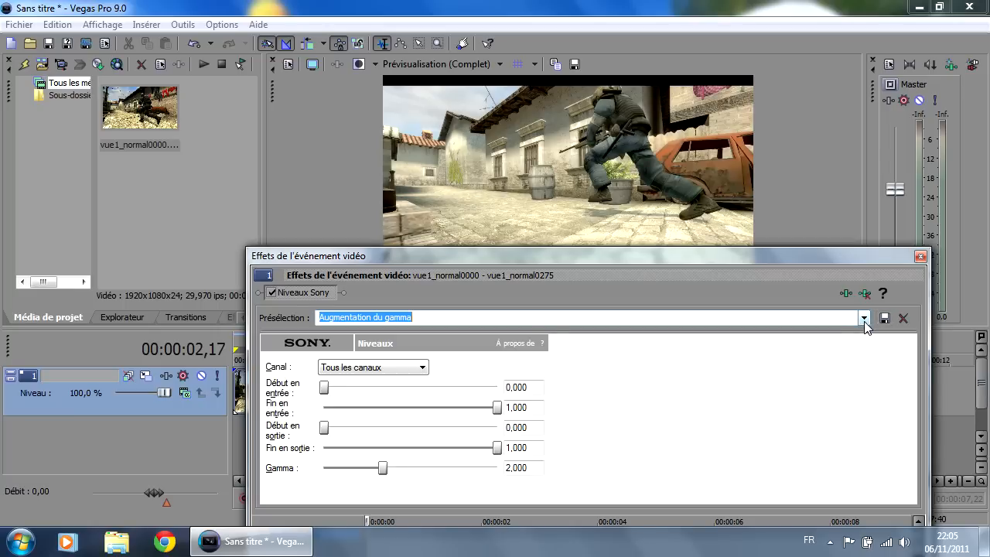
left_click(864, 318)
left_click(344, 403)
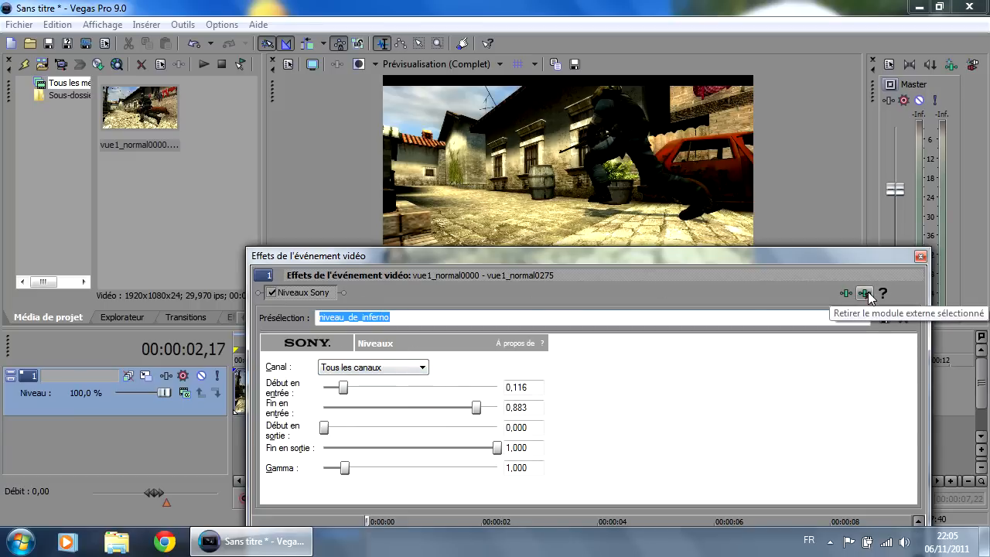
left_click_drag(394, 253, 341, 286)
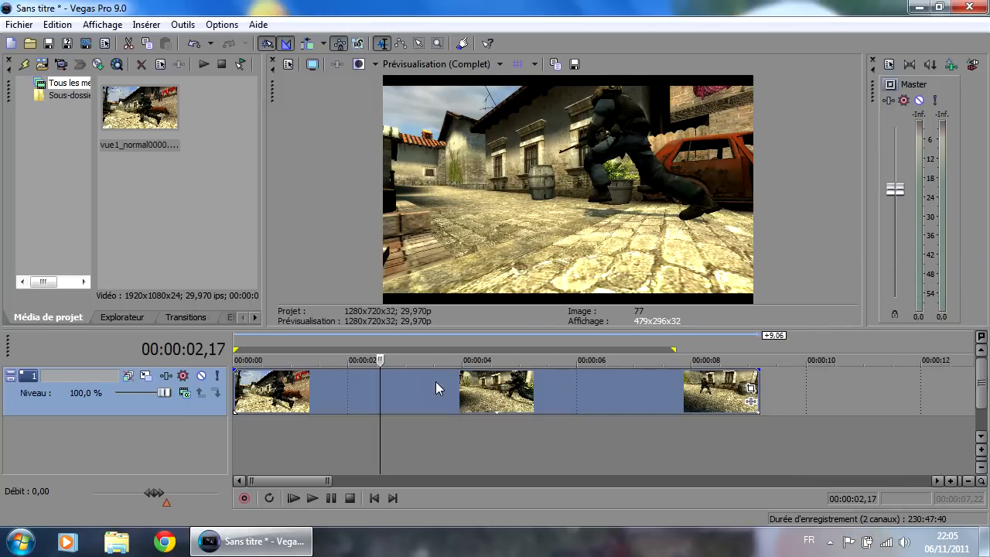
- Split the clip at 00:00:03,16 and shift the second part 6 frames later to leave a small gap
left_click(435, 381)
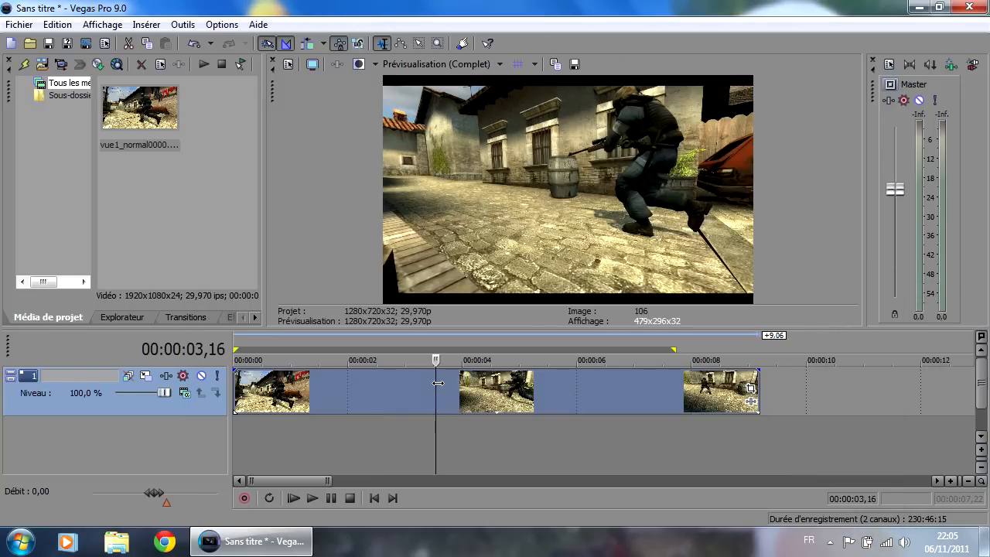
key("s")
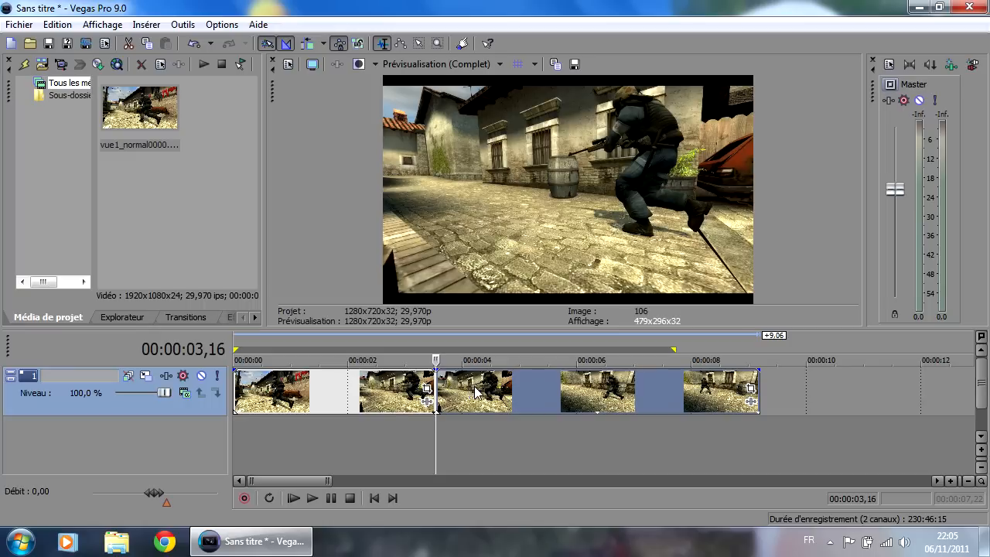
left_click_drag(473, 392, 486, 390)
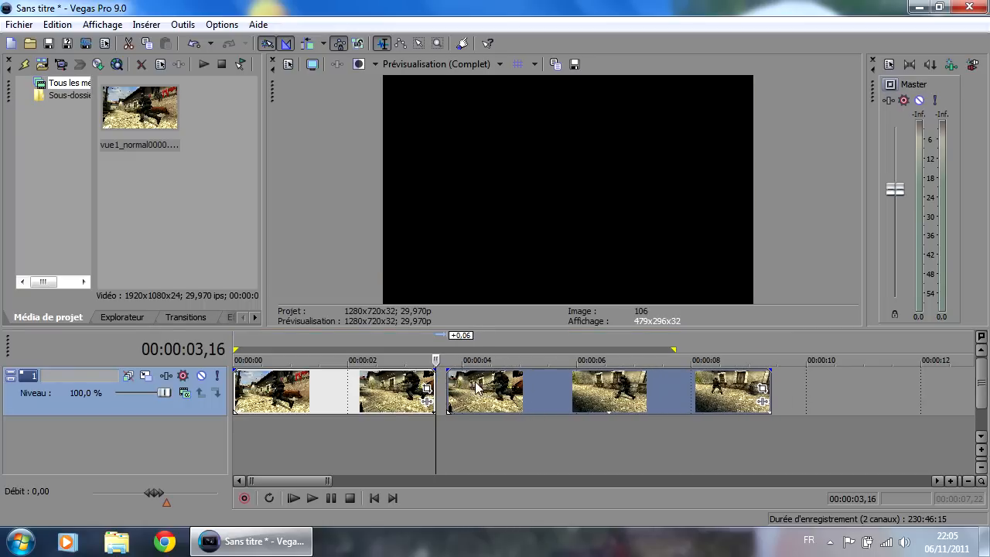
- Add the Contraste doux Sony effect to the first part of the split clip
left_click(385, 383)
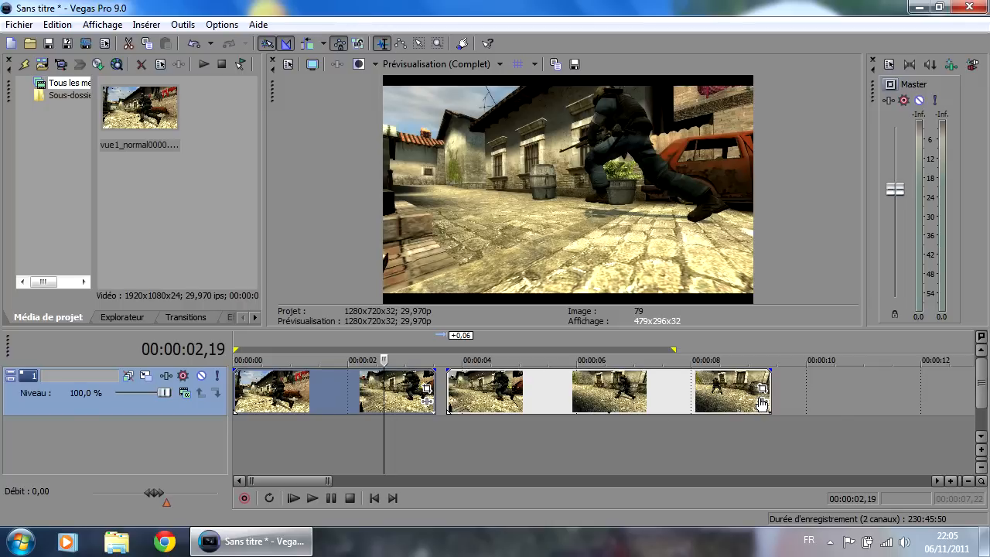
left_click(633, 395)
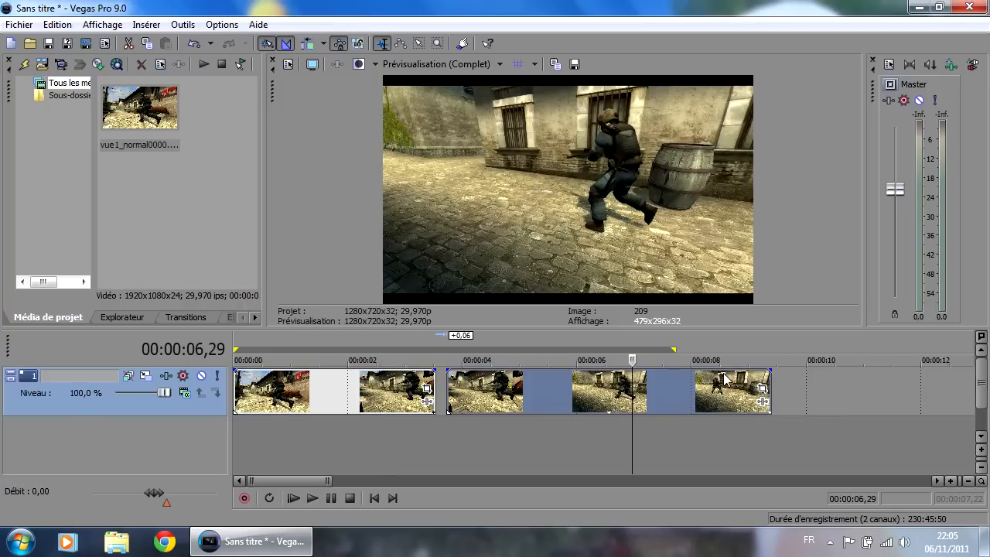
left_click(374, 390)
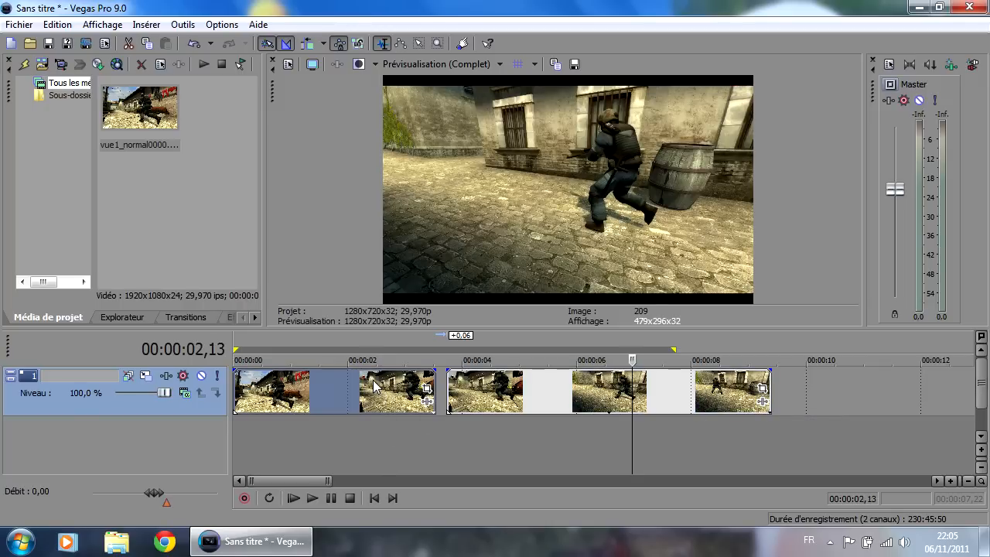
left_click(428, 401)
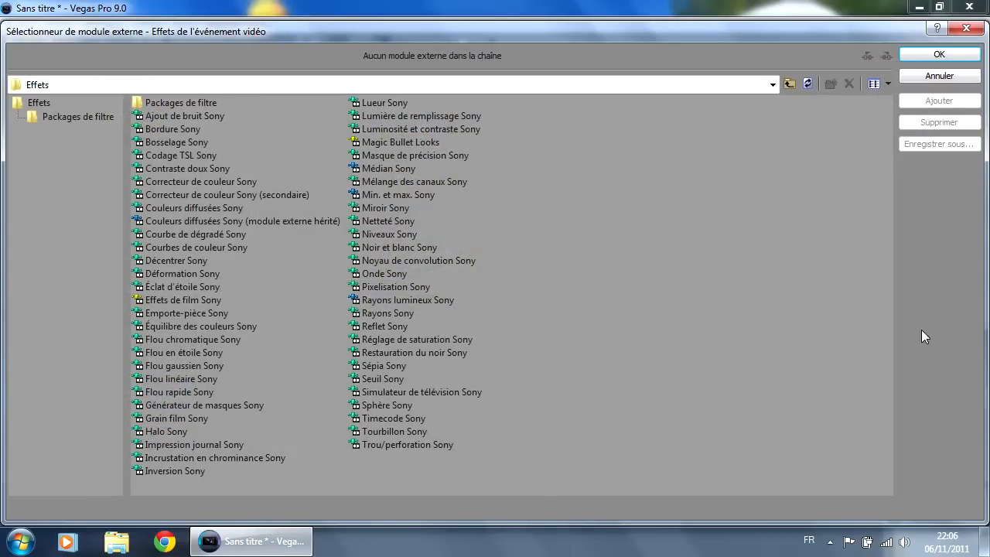
double_click(172, 171)
left_click(911, 54)
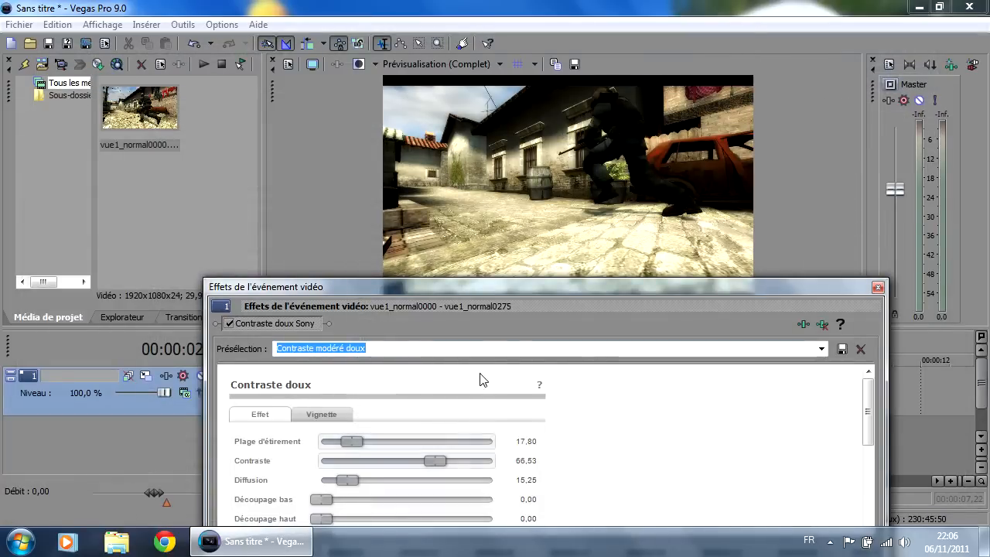
- Set Contraste doux to Plage d'étirement 100, Contraste 100, Diffusion about 3,94 and Teinte correction about 37,47
left_click_drag(484, 286, 505, 274)
left_click_drag(377, 426, 517, 449)
left_click_drag(502, 272, 551, 264)
left_click_drag(935, 407, 934, 431)
left_click_drag(396, 458, 398, 479)
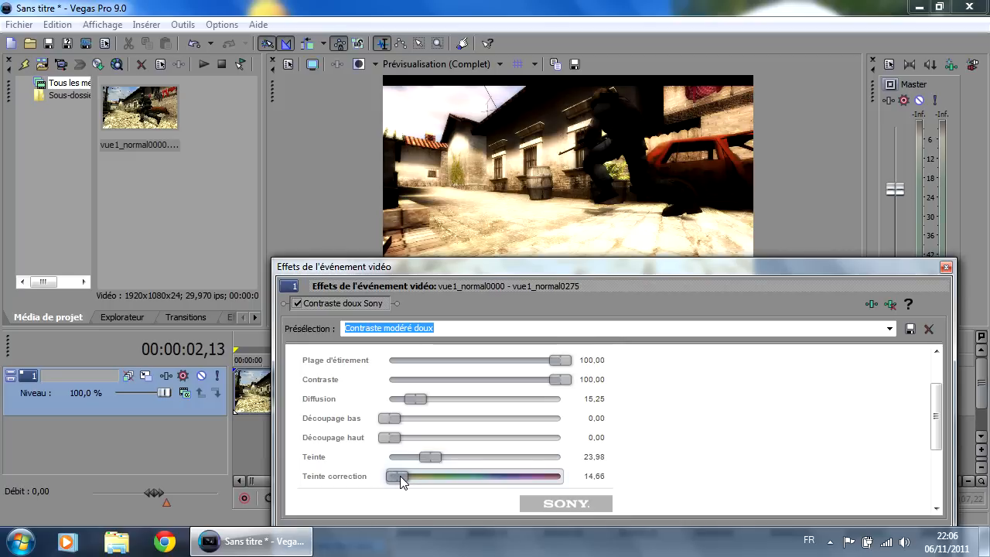
left_click_drag(410, 477, 412, 477)
left_click_drag(429, 398, 400, 404)
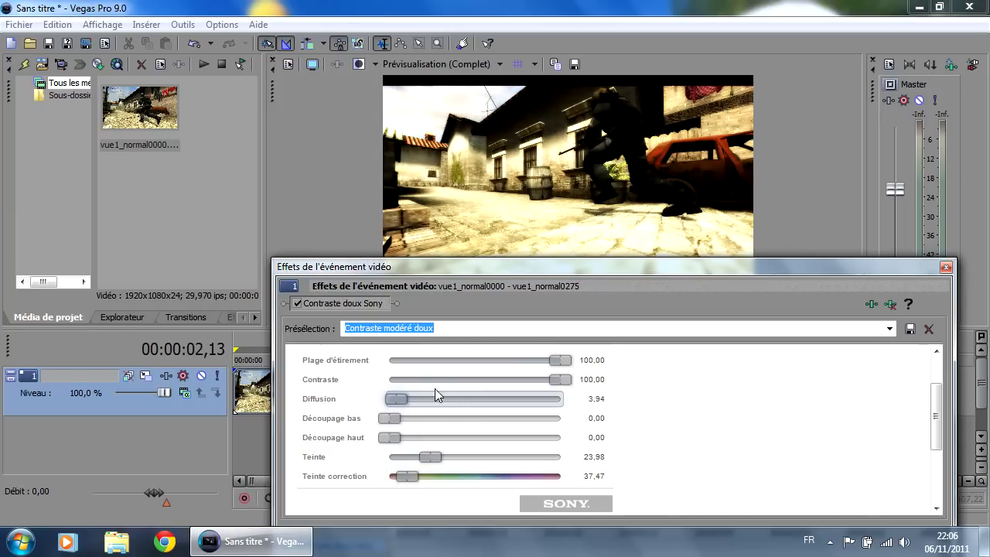
- Add the Lumière de remplissage Sony effect after Contraste doux in the clip's effect chain
left_click(871, 303)
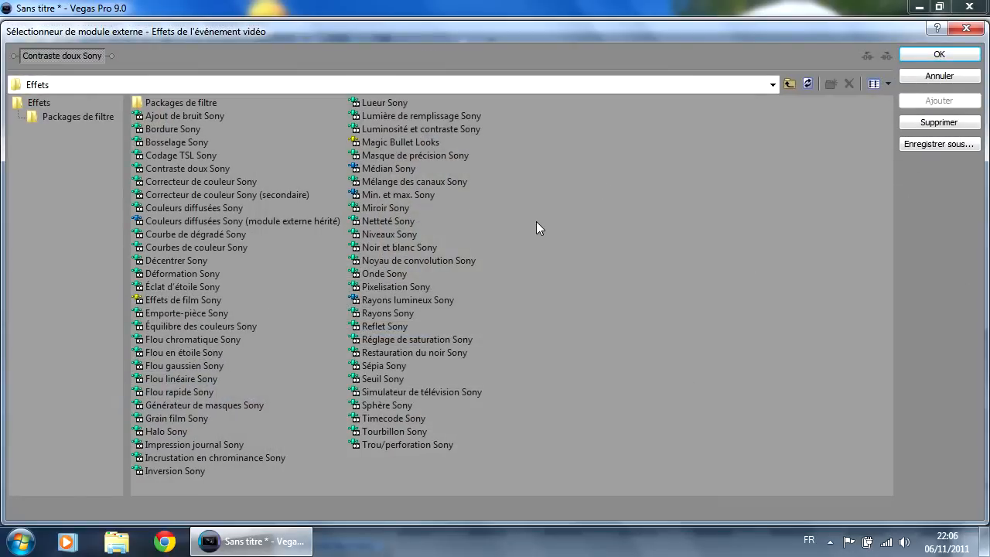
double_click(391, 116)
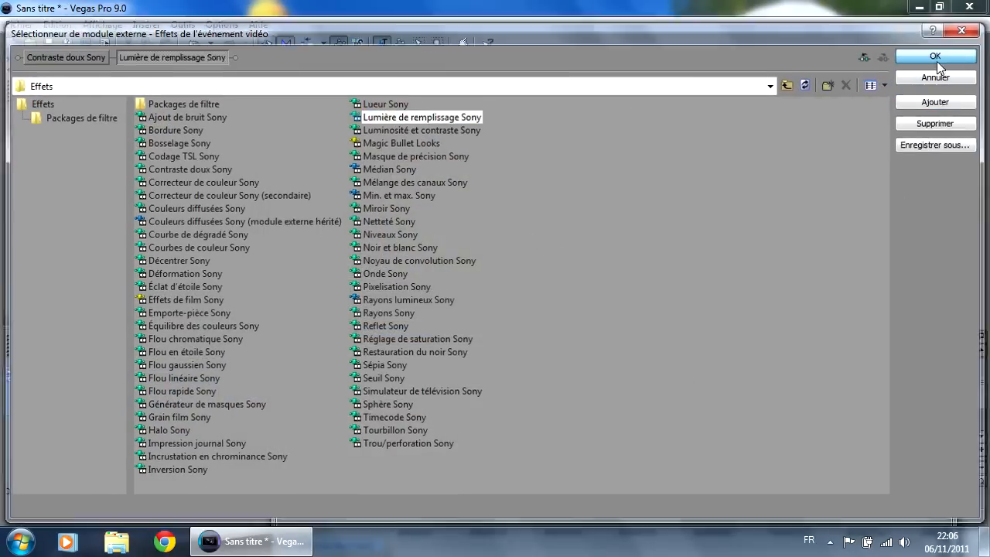
left_click(938, 58)
- Set Lumière de remplissage to Force 100, Biais 100, Teinte 100 and Nuance about 320,12
left_click_drag(467, 413, 543, 430)
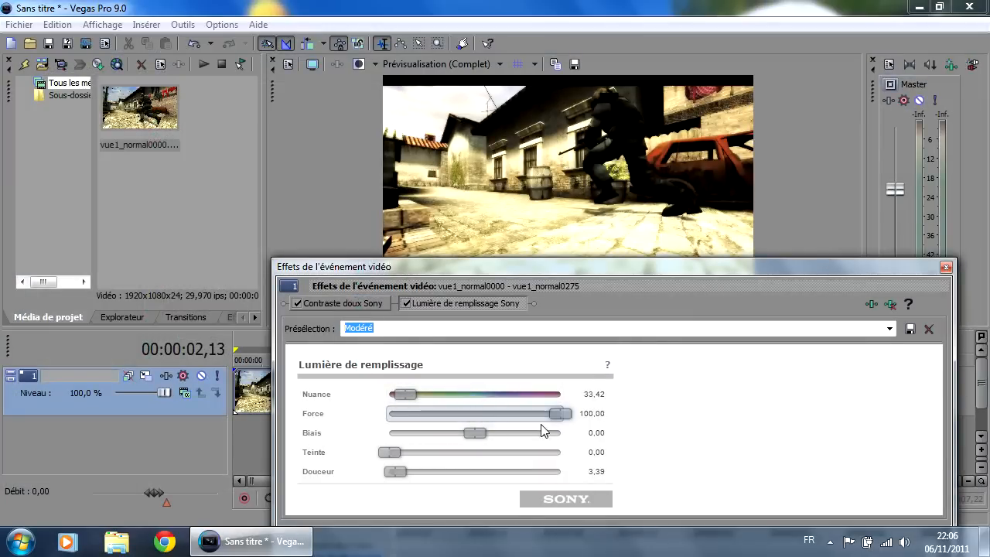
left_click_drag(474, 433, 614, 434)
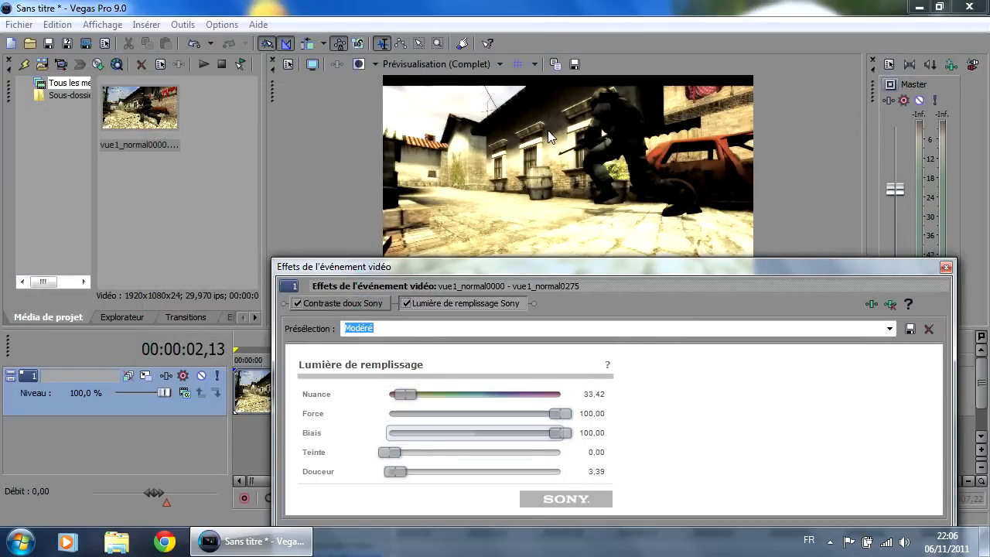
left_click_drag(390, 454, 592, 456)
left_click_drag(400, 395, 540, 392)
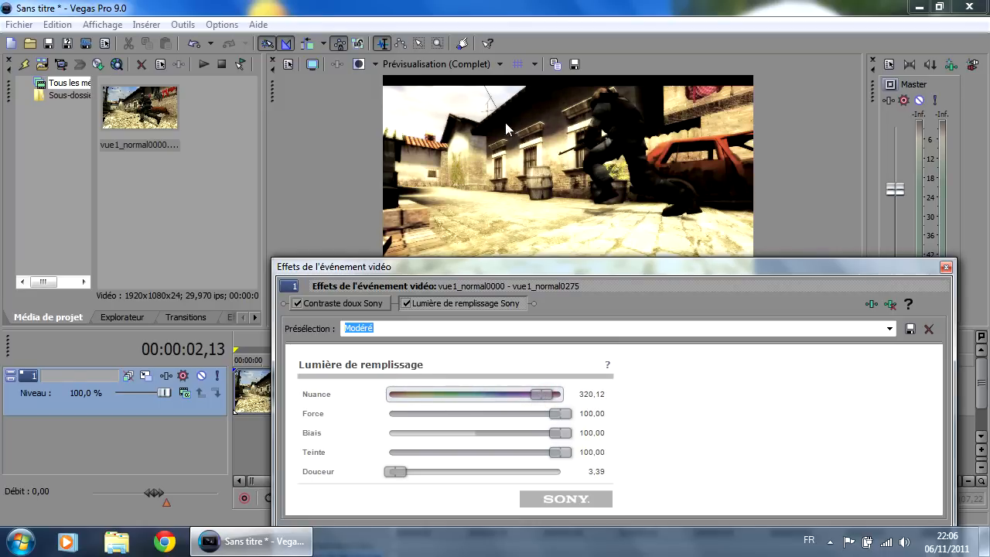
- Compare the preview with the Lumière de remplissage effect turned off and on several times
left_click(405, 303)
left_click(405, 303)
left_click(405, 302)
left_click(405, 302)
left_click(404, 303)
left_click(404, 302)
left_click(404, 303)
left_click(404, 302)
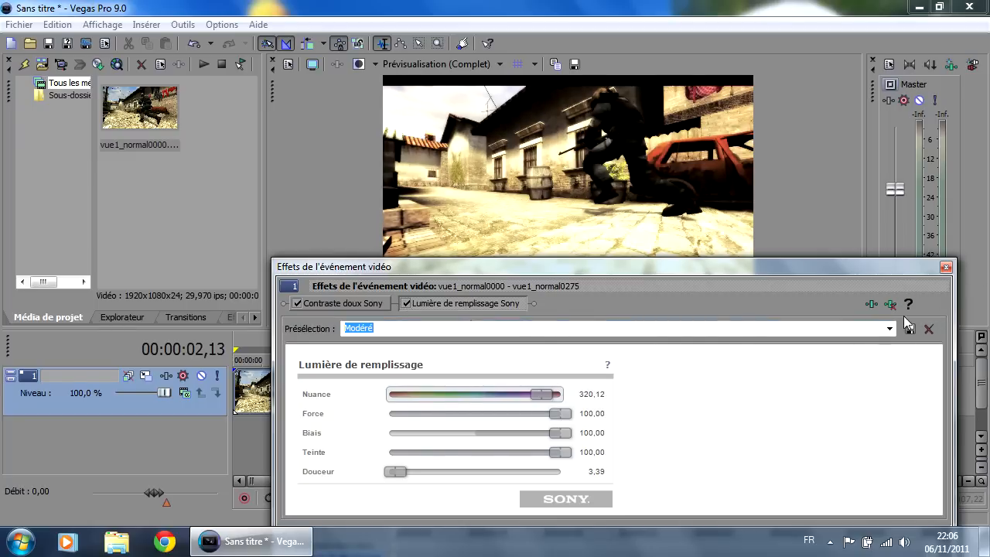
- Add the Rayons lumineux Sony effect after Lumière de remplissage in the clip's effect chain
left_click(872, 304)
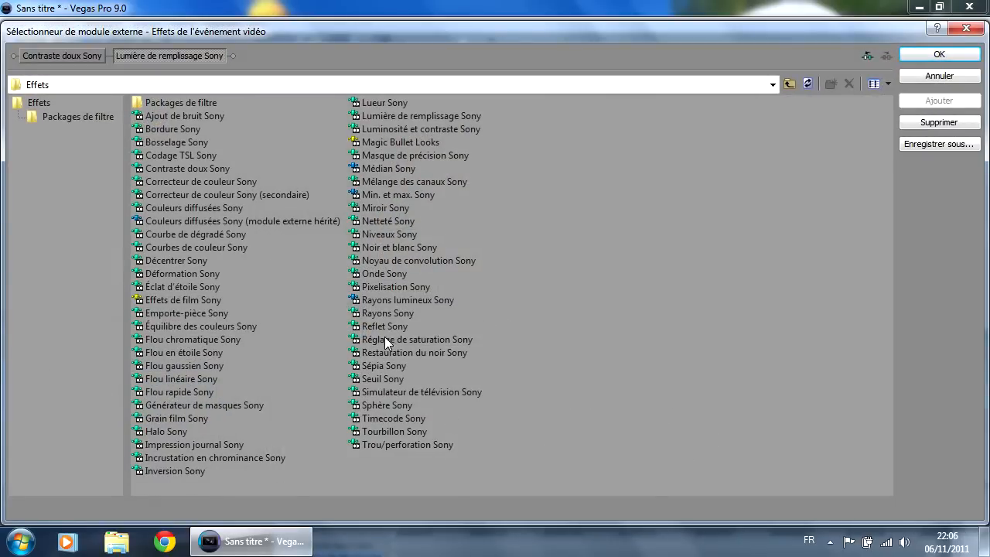
double_click(383, 301)
left_click(939, 55)
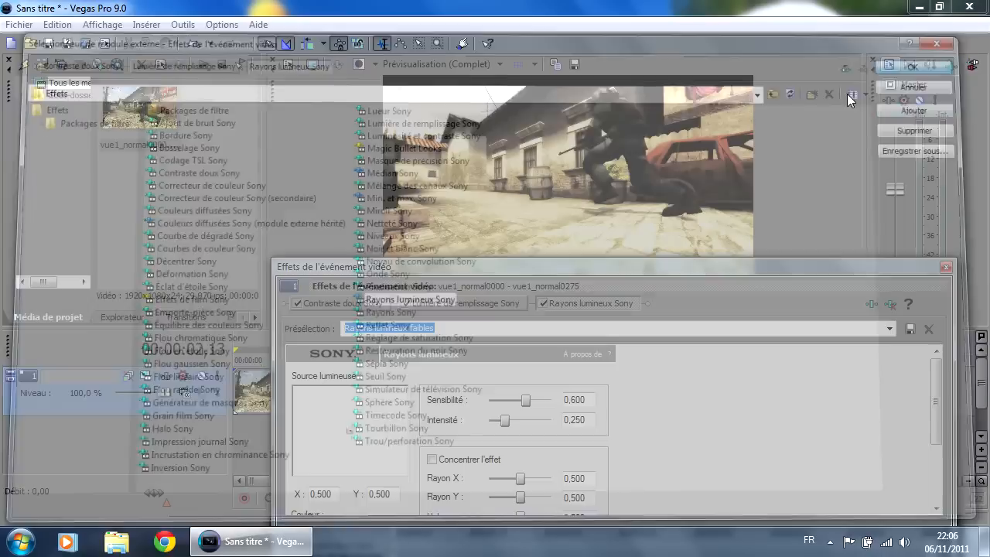
- Set Rayons lumineux to light source X 0, Y 0, Sensibilité 1, Intensité 1 and Mélange about 0,824, and close the effects window
left_click_drag(350, 429, 311, 326)
left_click_drag(529, 405, 550, 400)
left_click_drag(500, 422, 552, 421)
mouse_move(663, 266)
left_mouse_down()
mouse_move(670, 234)
mouse_move(665, 246)
left_mouse_up()
left_click_drag(649, 288, 644, 307)
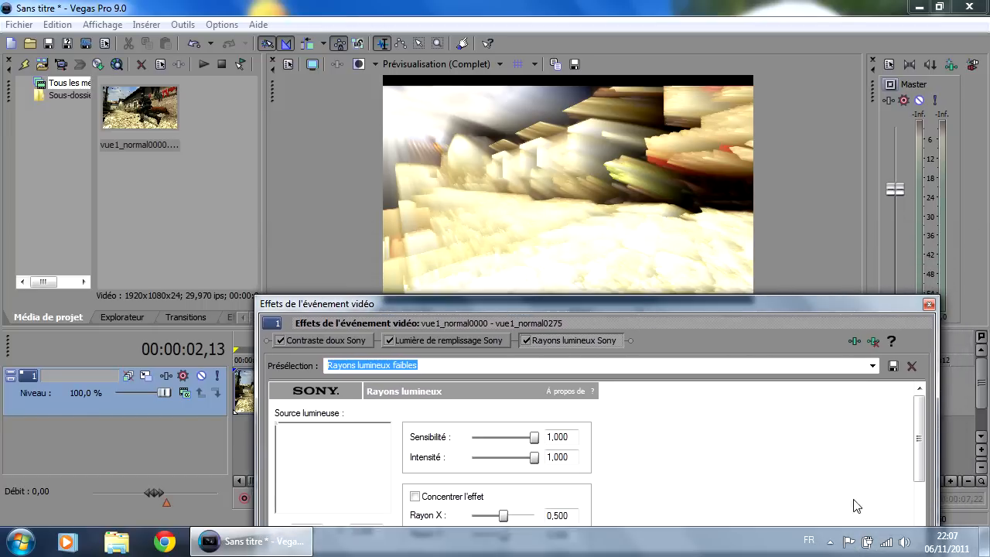
left_click_drag(919, 456, 920, 499)
left_click_drag(471, 488, 522, 490)
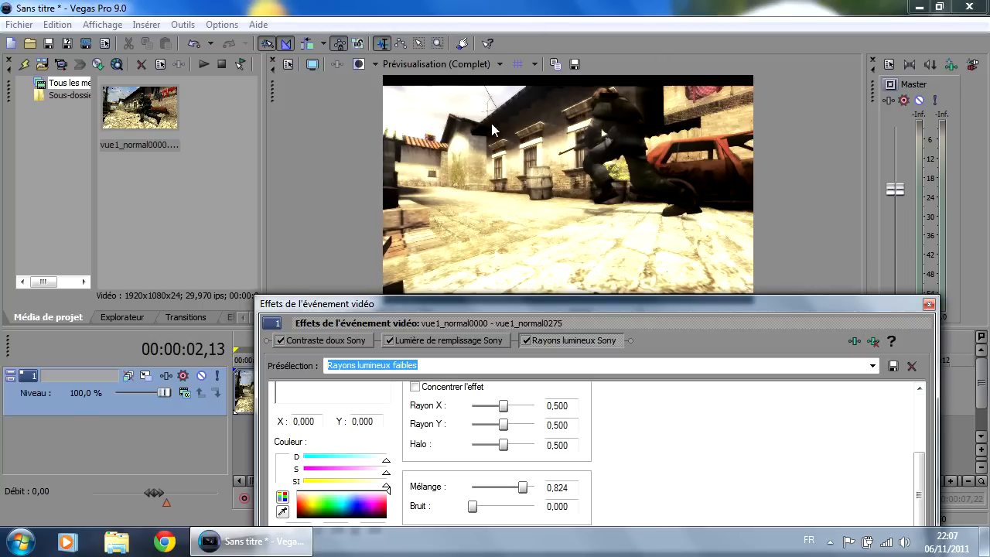
left_click(928, 306)
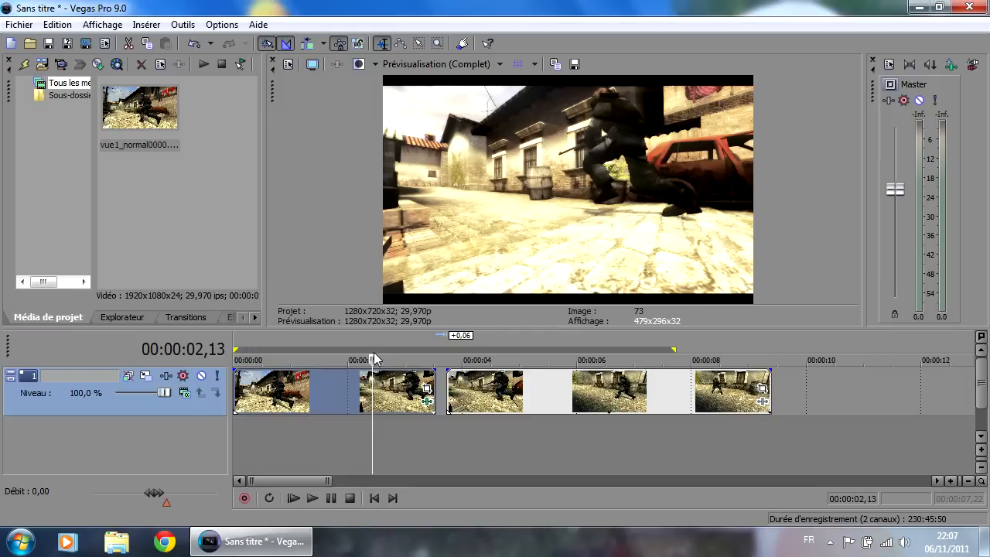
- Compare the corrected first clip at 00:00:03,00 with the uncorrected second clip in the preview
left_click_drag(375, 360, 405, 361)
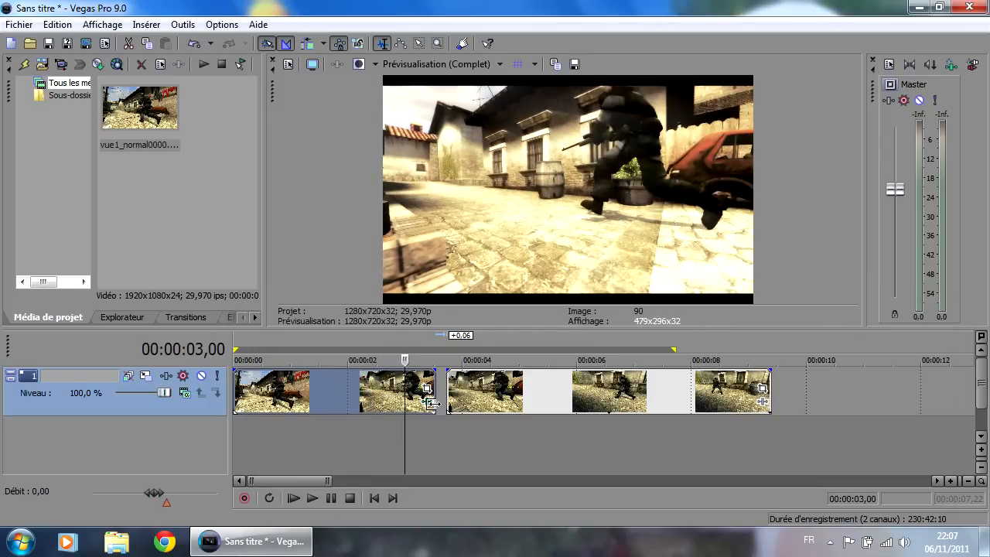
left_click(571, 390)
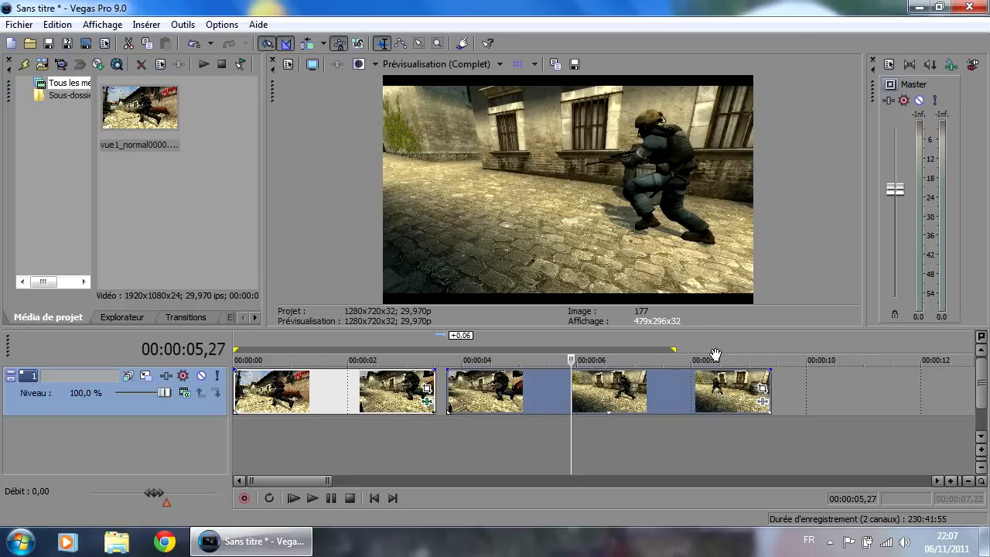
- Save the first clip's three-effect chain as a filter package named effet_coreacte
left_click(427, 405)
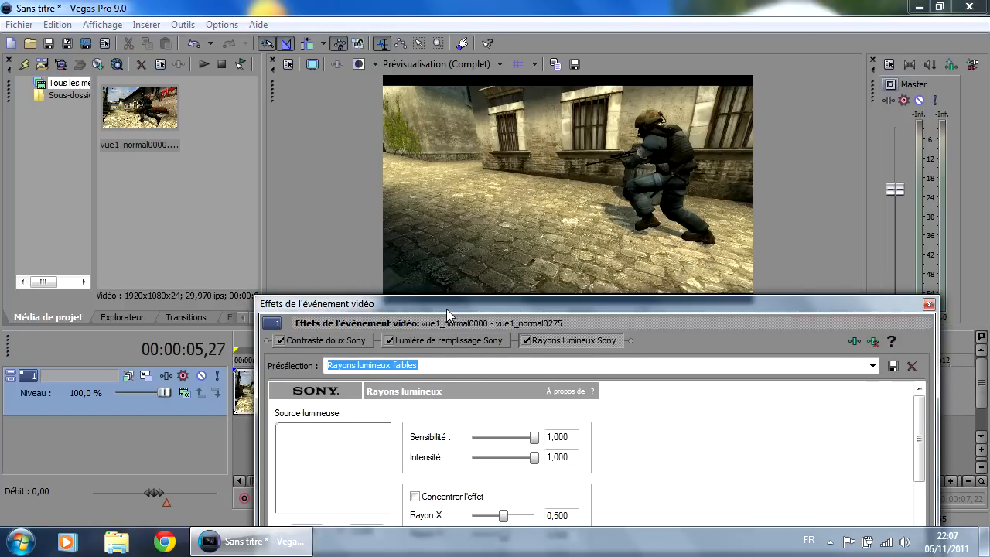
left_click_drag(446, 309, 430, 248)
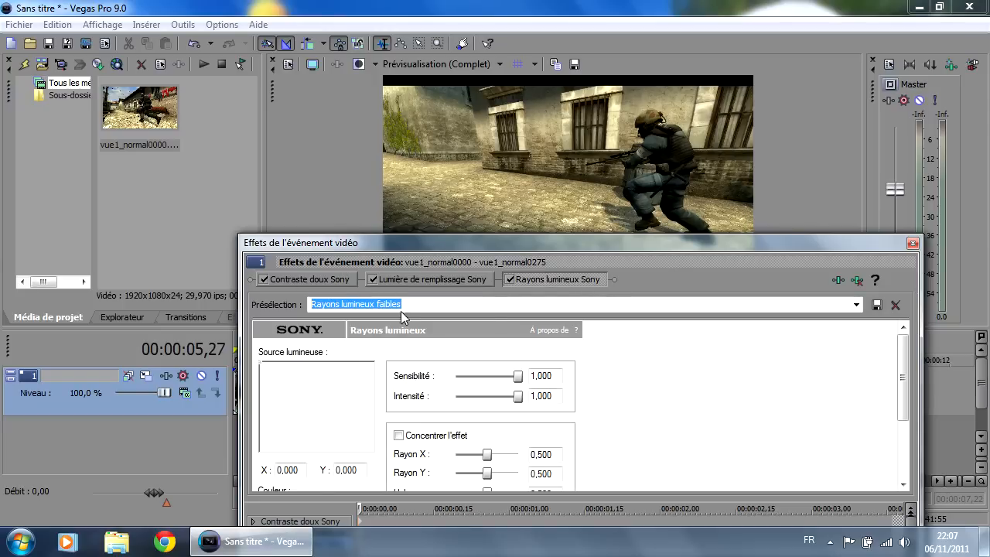
left_click(837, 280)
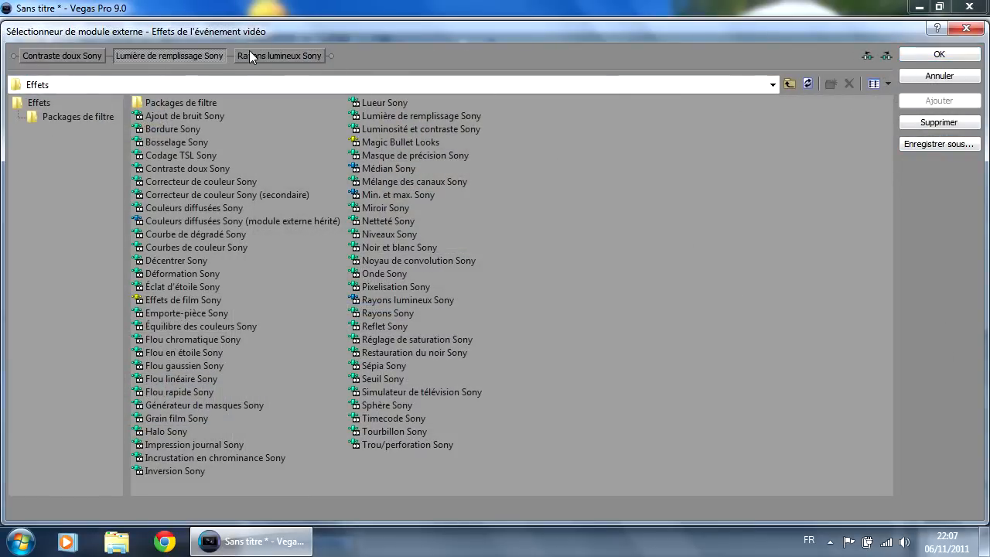
left_click(42, 53)
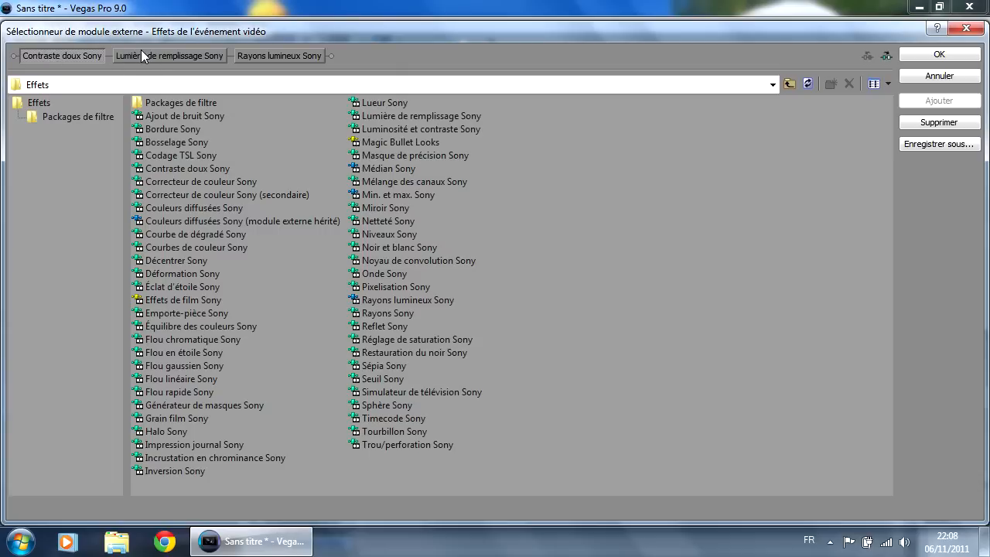
left_click(936, 144)
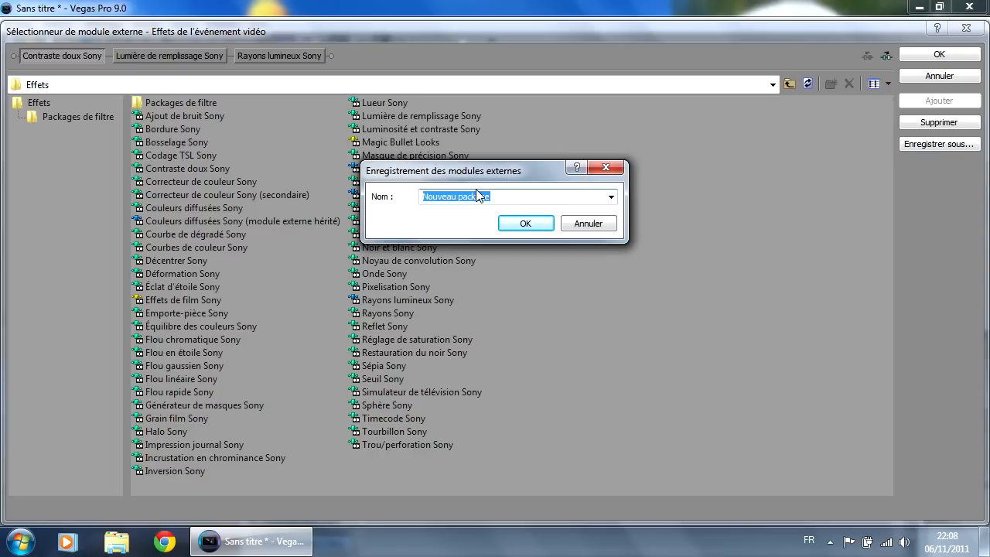
type("effet_coreacte")
left_click(529, 224)
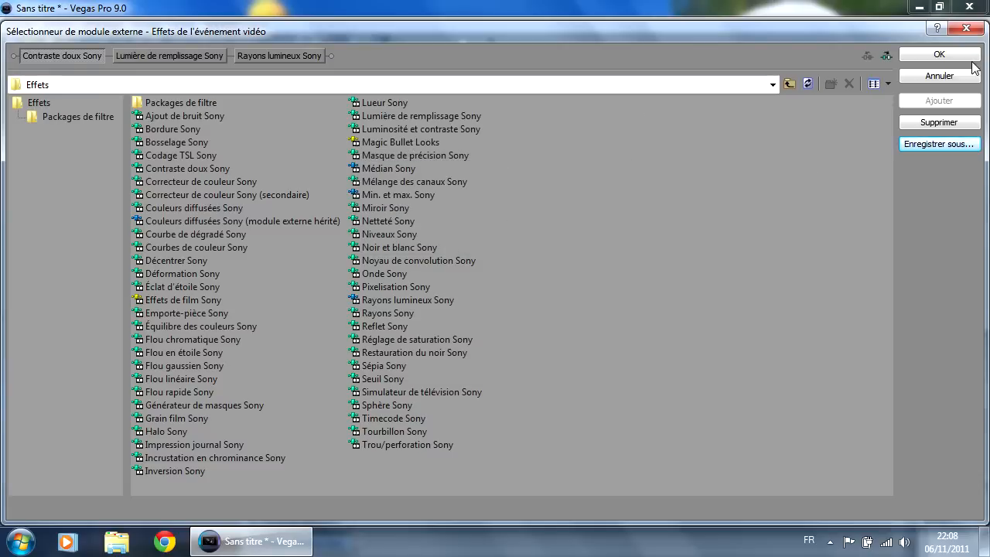
left_click(940, 55)
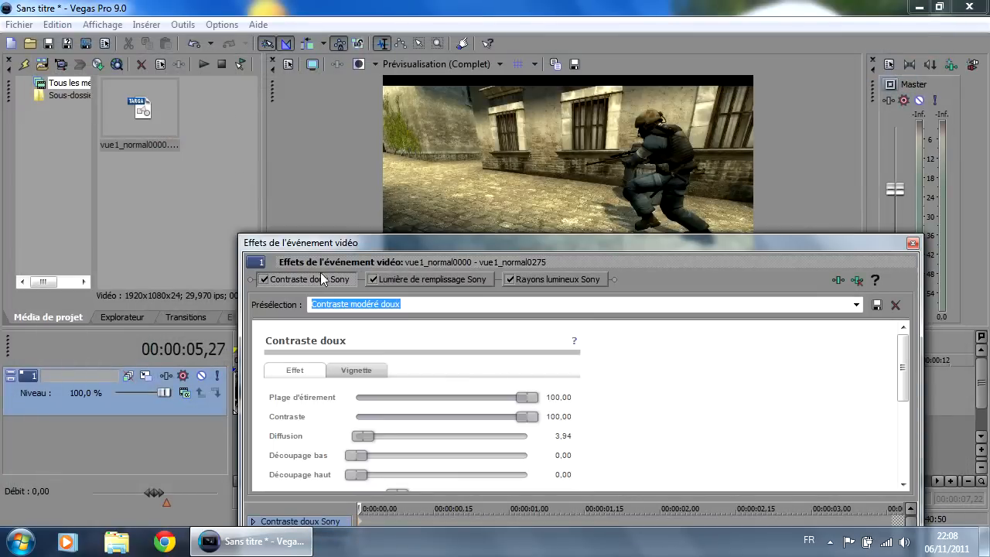
left_click(912, 243)
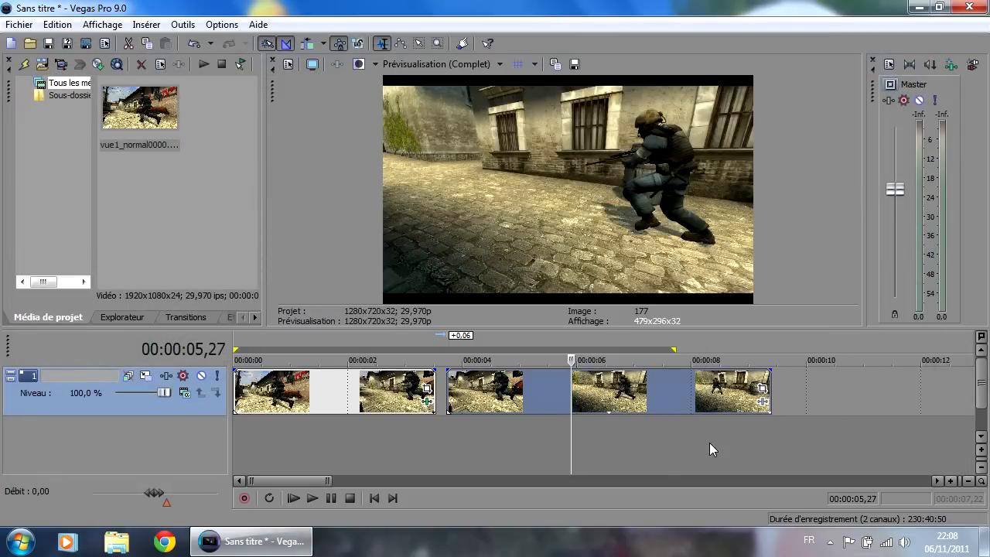
- Apply the saved effet_coreacte filter package to the second clip
left_click(389, 394)
left_click(679, 387)
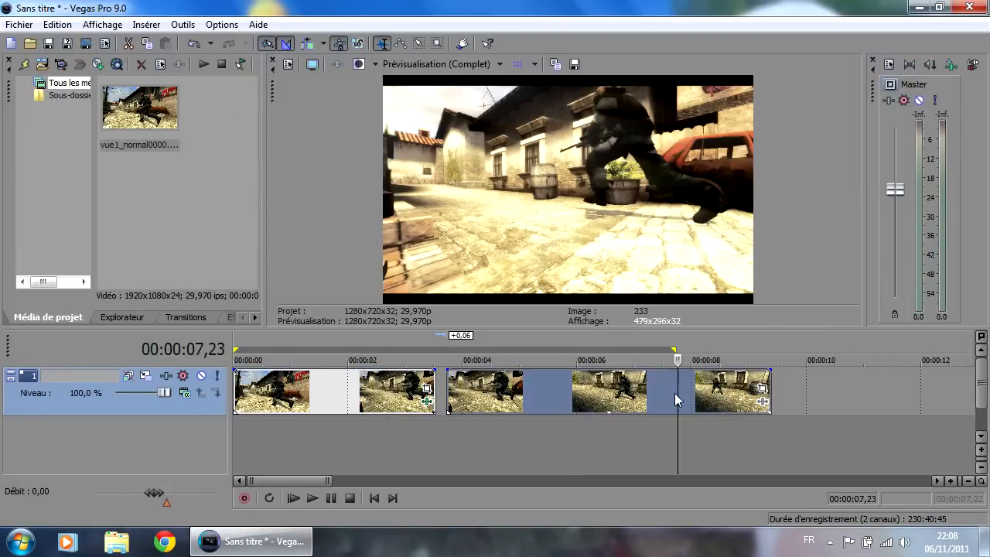
left_click(762, 404)
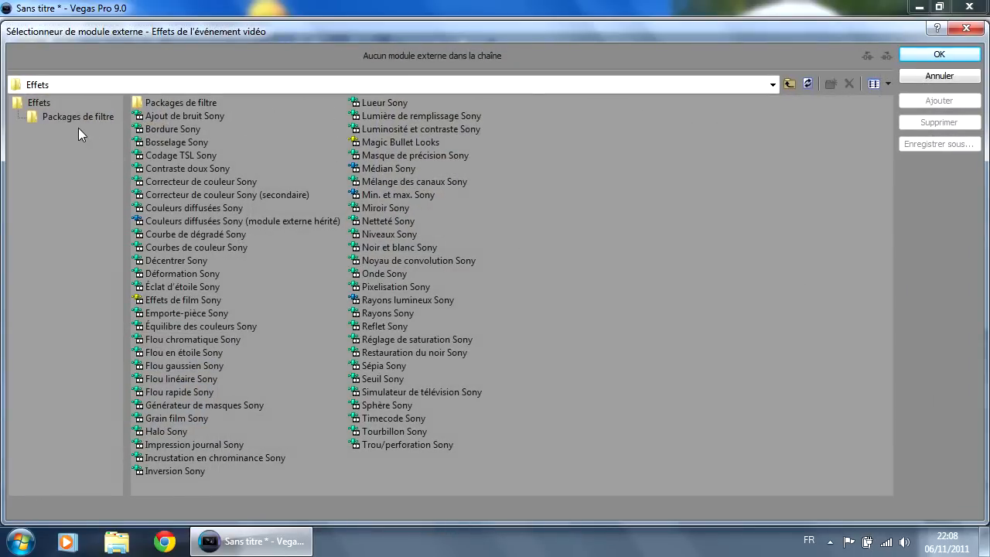
left_click(49, 115)
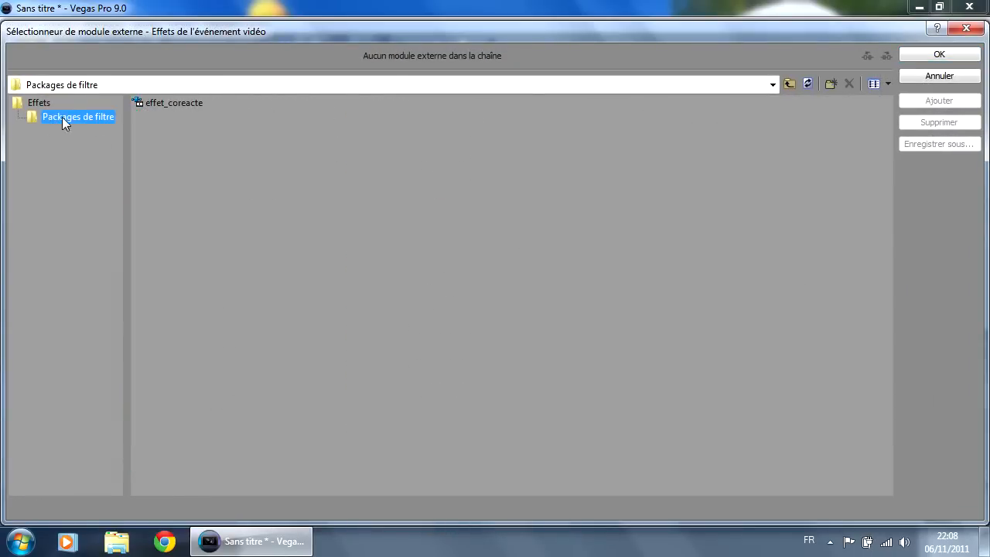
left_click(37, 103)
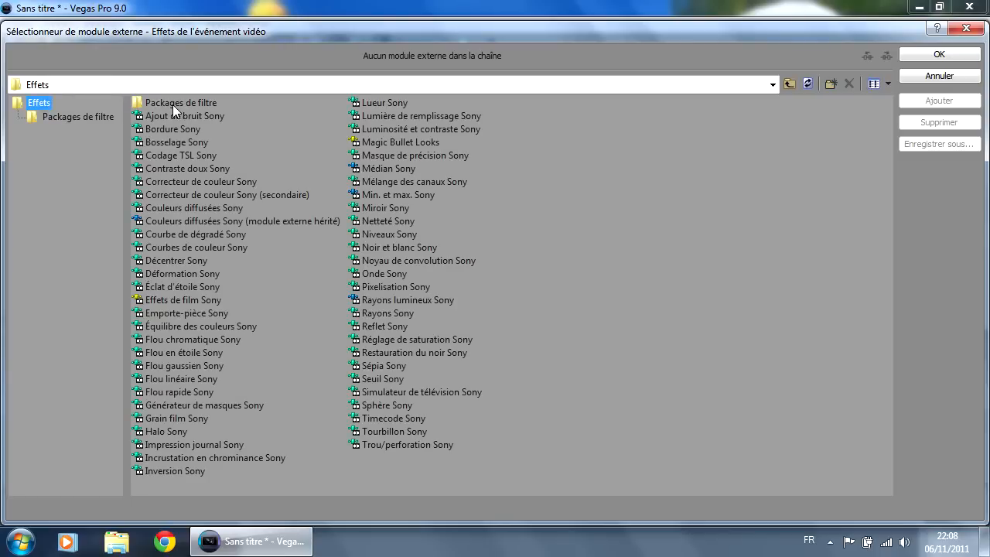
double_click(164, 102)
left_click(160, 102)
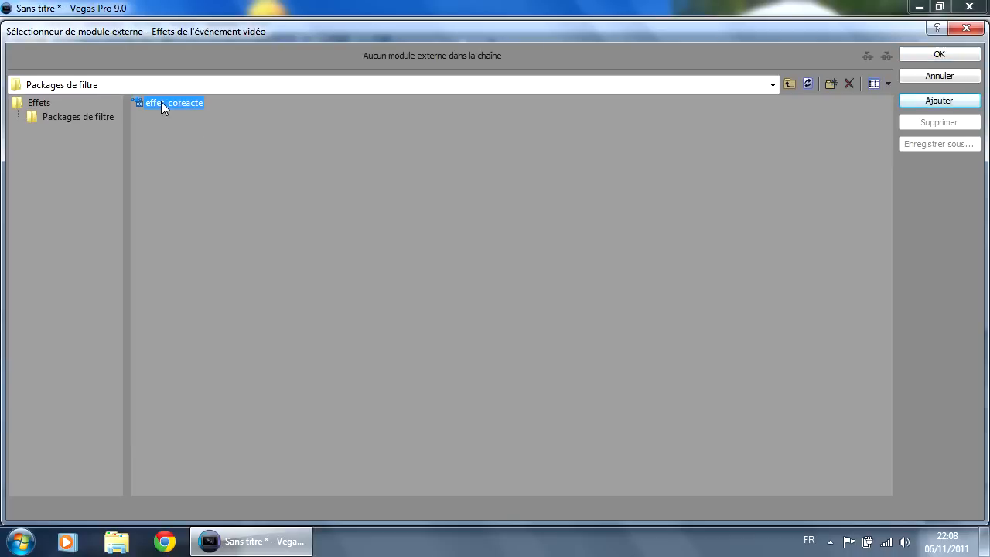
left_click(929, 51)
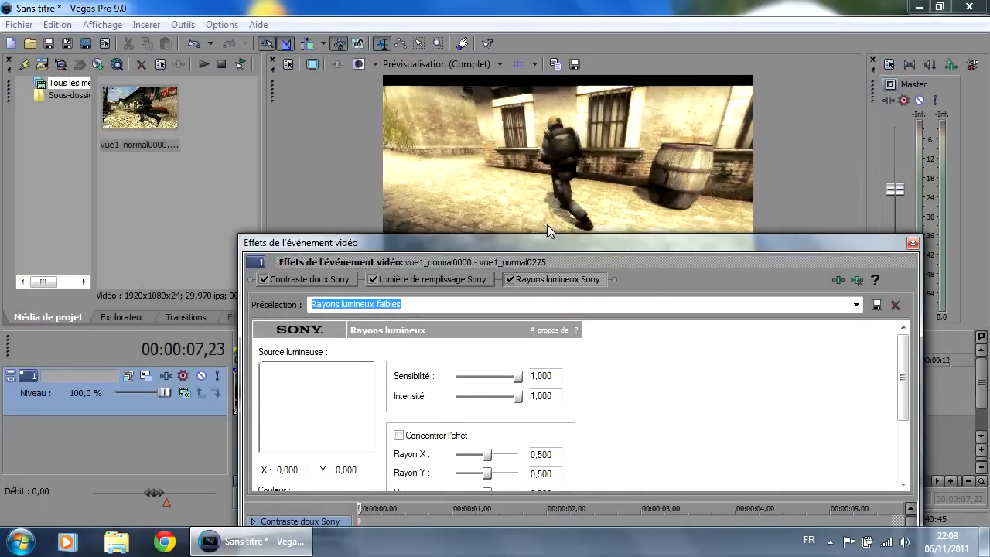
- Review the settings of Contraste doux, Lumière de remplissage and Rayons lumineux on the second clip
left_click_drag(551, 240, 573, 219)
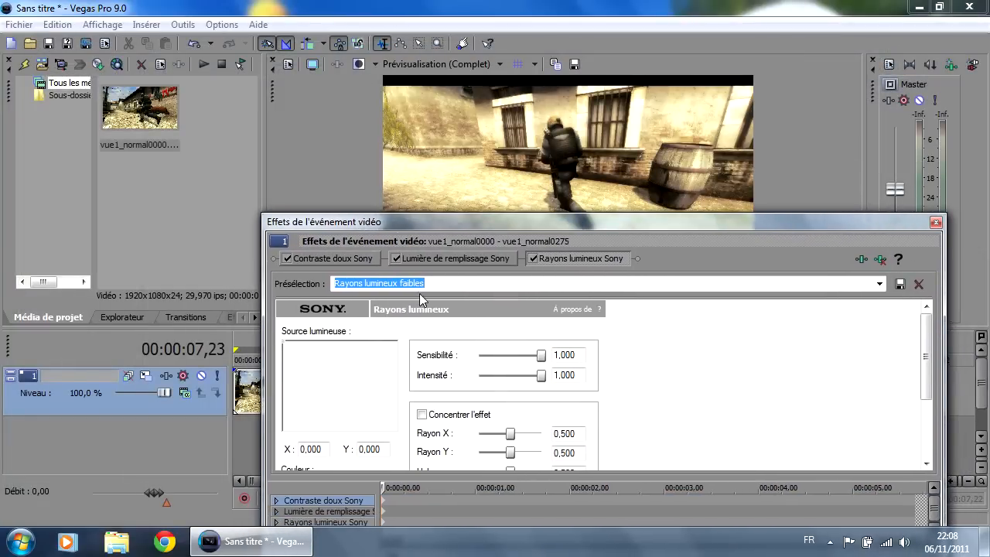
left_click(336, 259)
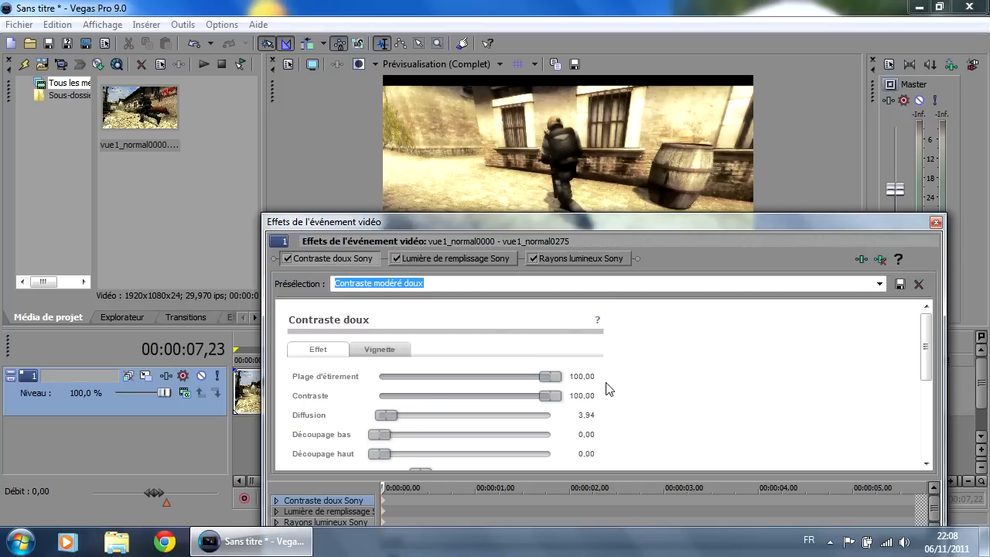
left_click(456, 258)
left_click(557, 258)
left_click(352, 259)
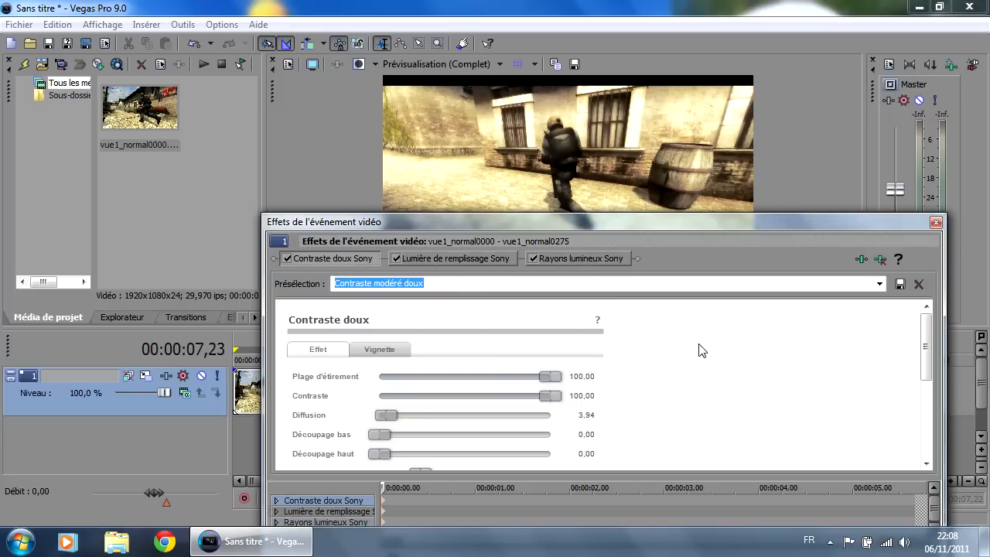
left_click(935, 222)
- Move the second clip along the timeline so that it starts directly at the end of the first clip
left_click_drag(592, 382, 643, 377)
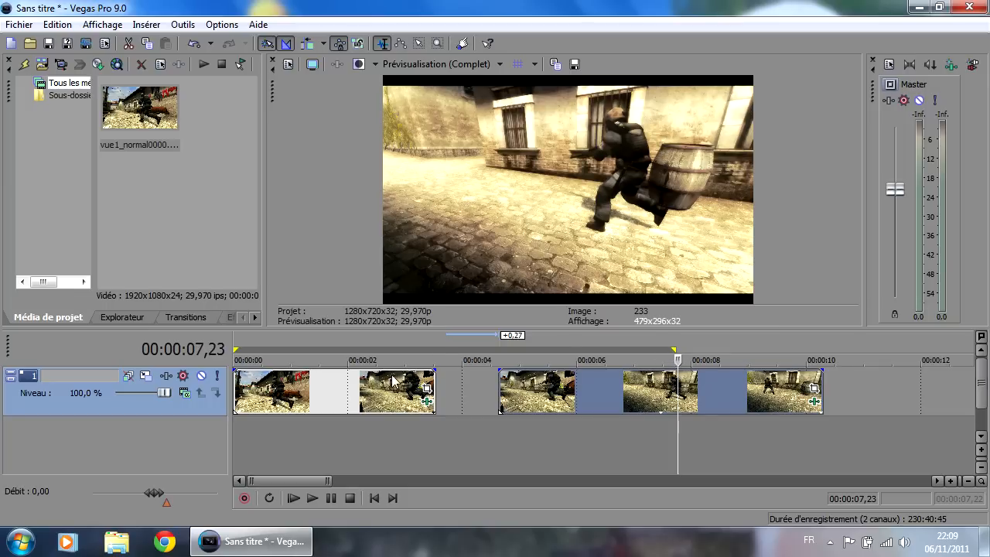
left_click(378, 394)
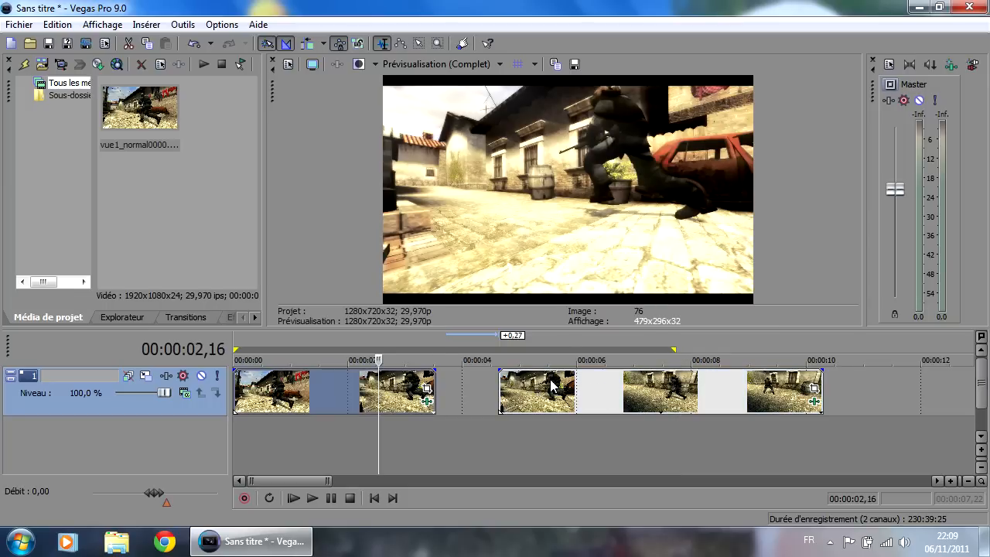
left_click(550, 390)
left_click_drag(524, 382, 460, 383)
- Play the timeline from about 00:00:02,29 across the join of the two clips
left_click_drag(548, 358, 402, 364)
key("space")
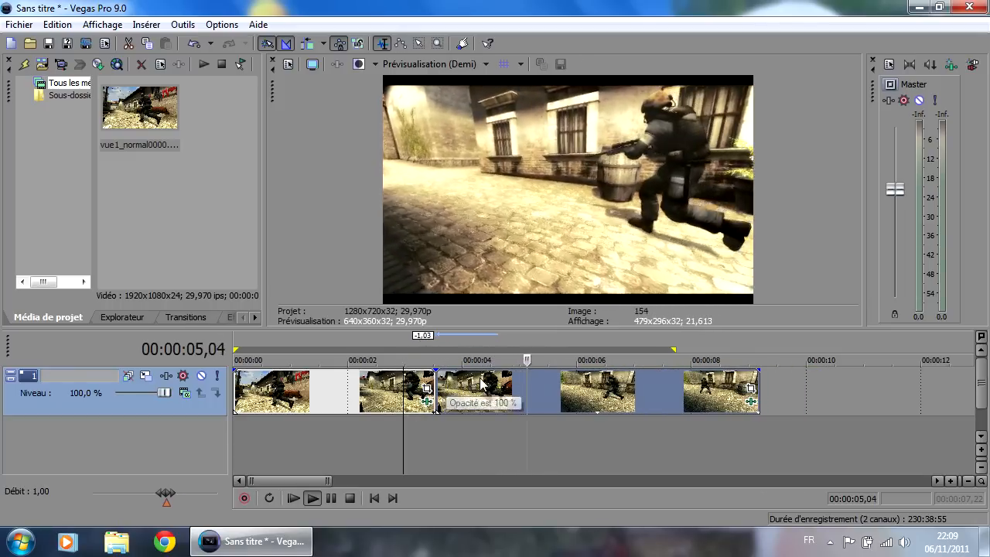
key("space")
- Extend the loop region to the end of the second clip and play from about 00:00:02,07
left_click_drag(674, 350, 754, 353)
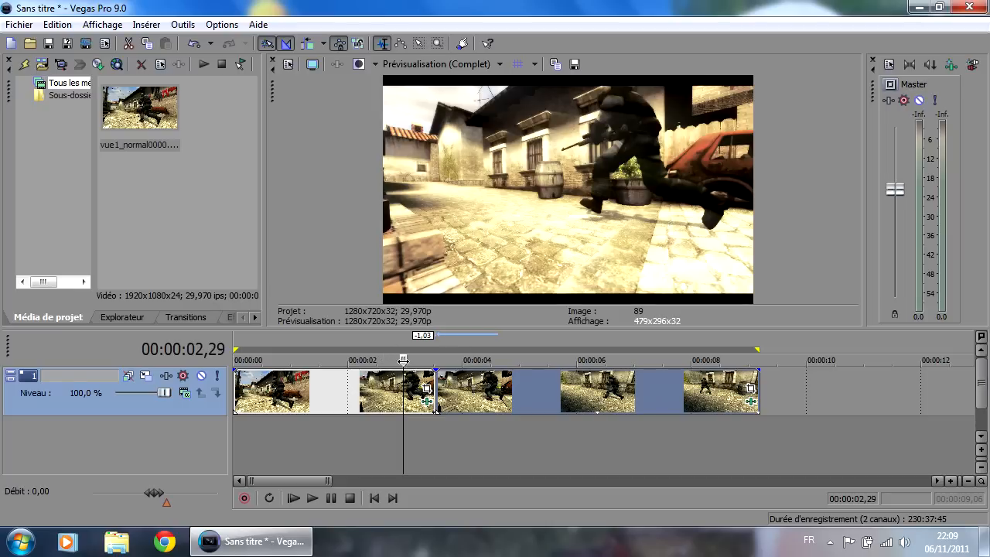
left_click(364, 360)
key("space")
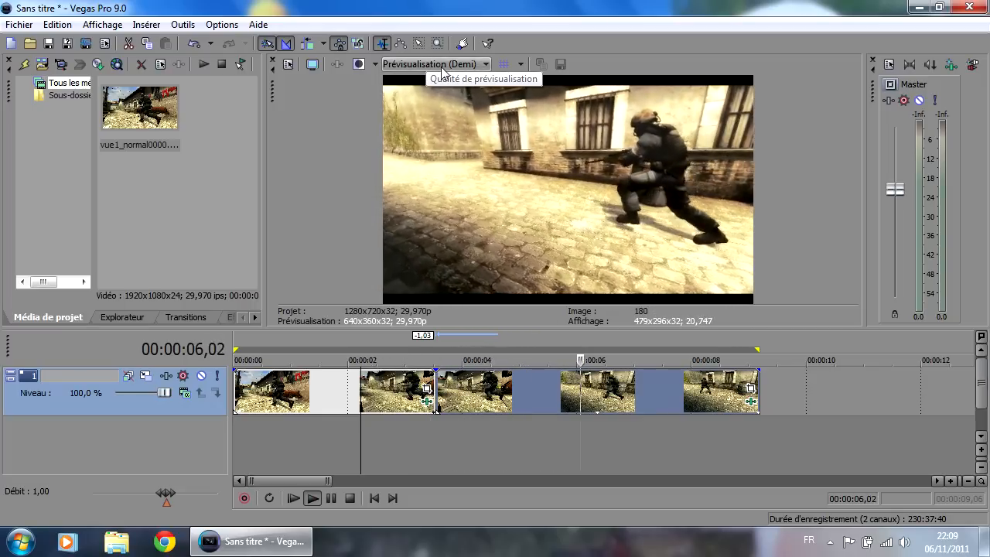
key("space")
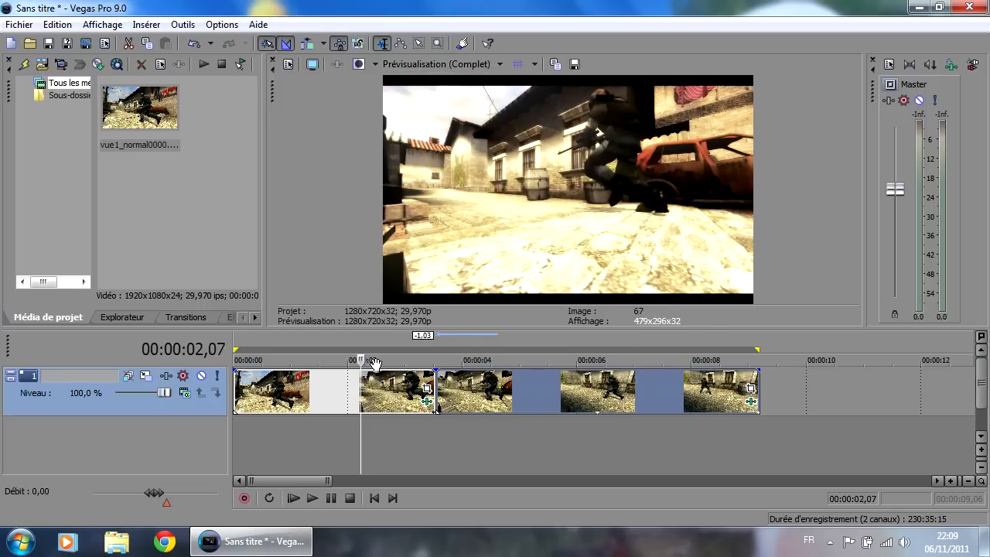
- Build a dynamic RAM preview of the whole loop region and play it in full quality
key("shift+b")
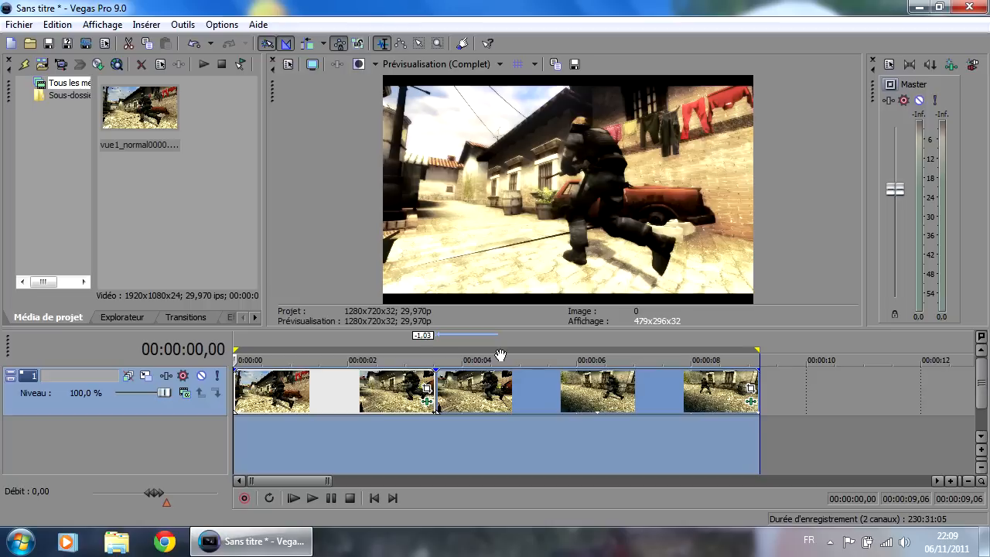
key("space")
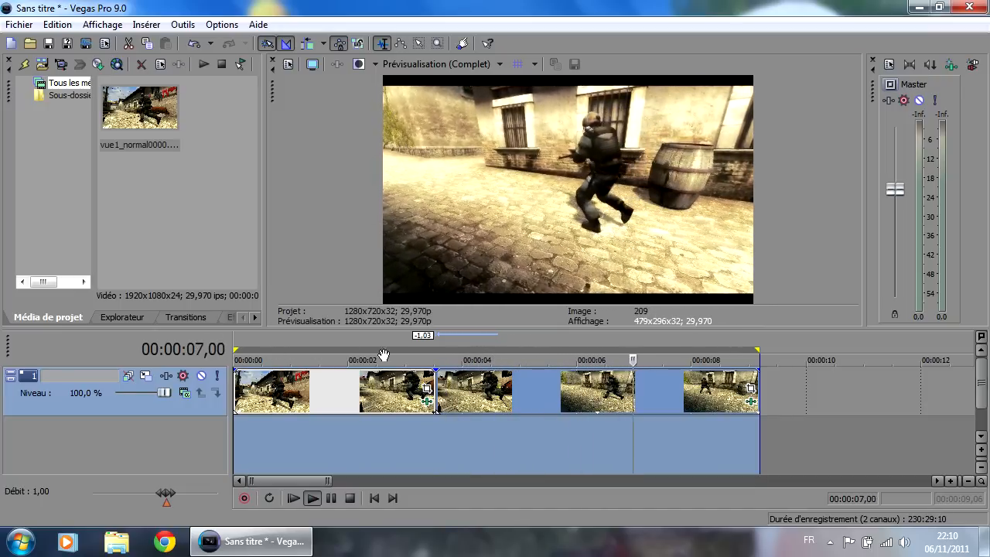
key("space")
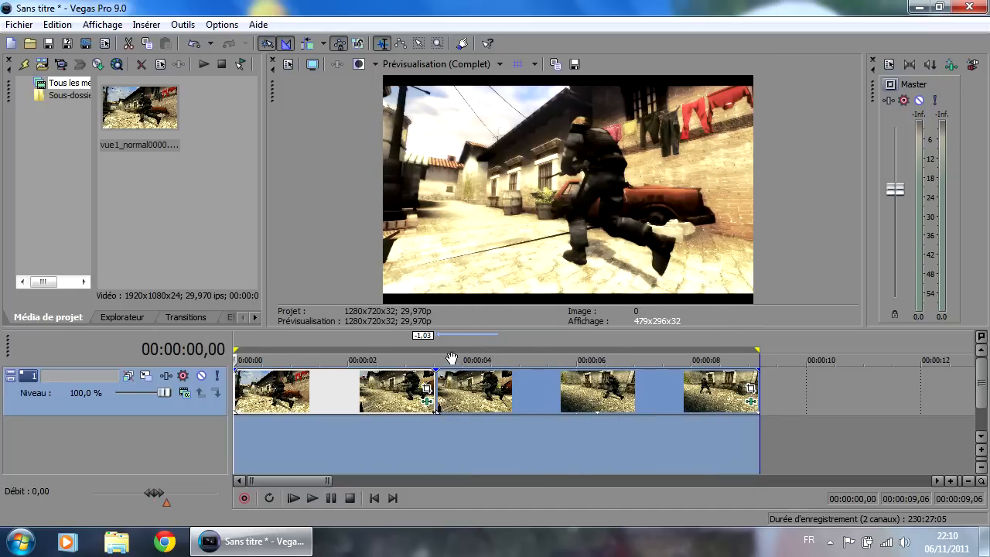
- Shorten the loop region to end at about 00:00:01,08, select that range and play it
left_click(462, 379)
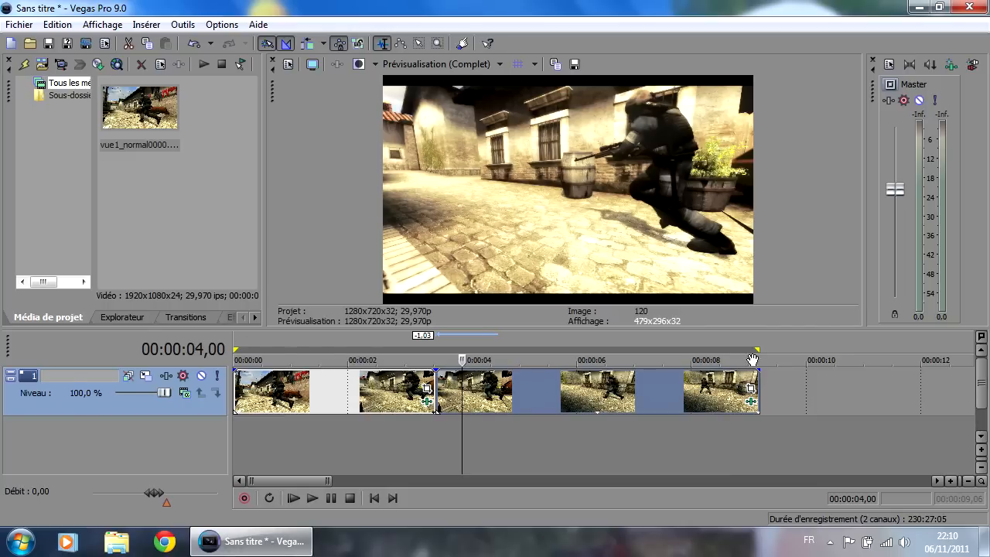
left_click_drag(760, 351, 306, 354)
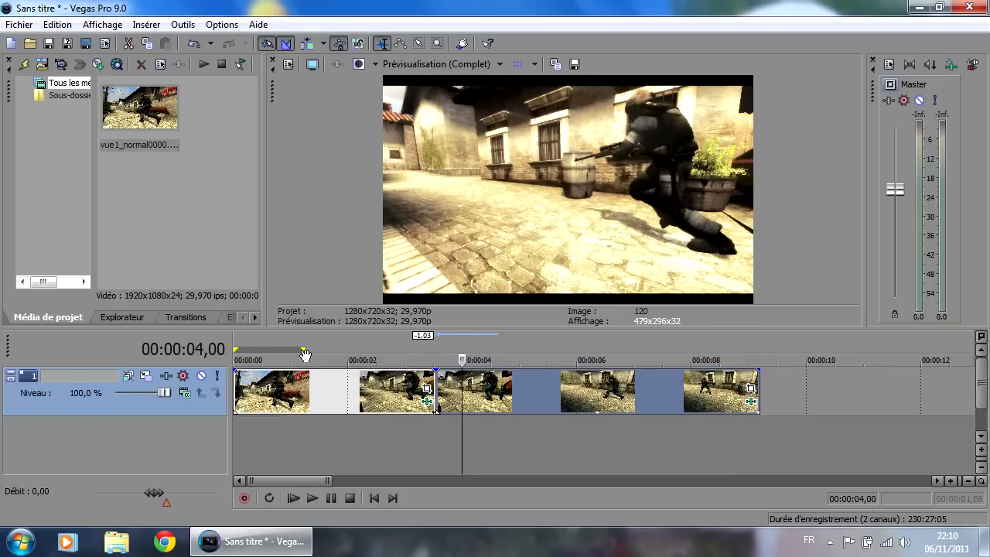
double_click(304, 355)
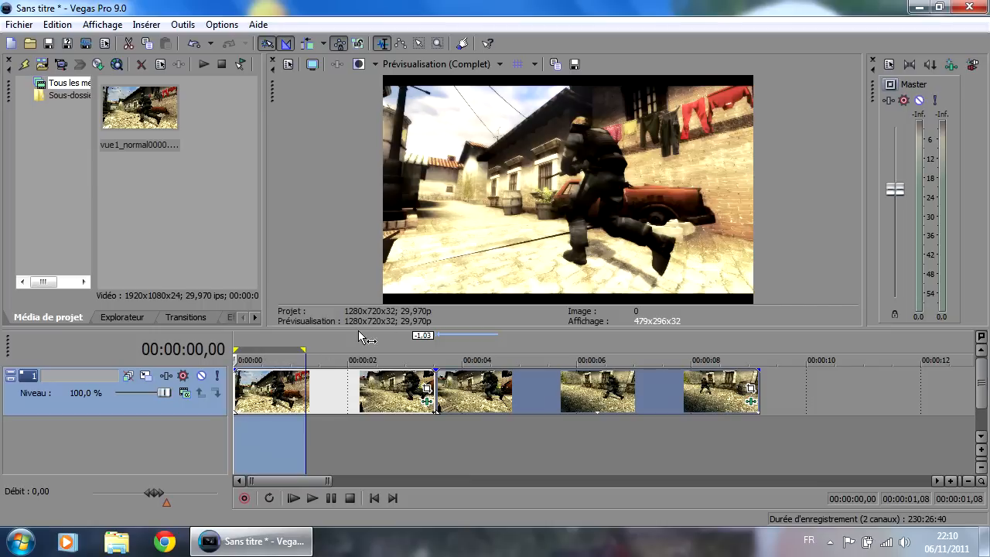
key("space")
key("space")
- Extend the loop region back to the end of the second clip at 00:00:09,06 and play it
left_click(586, 396)
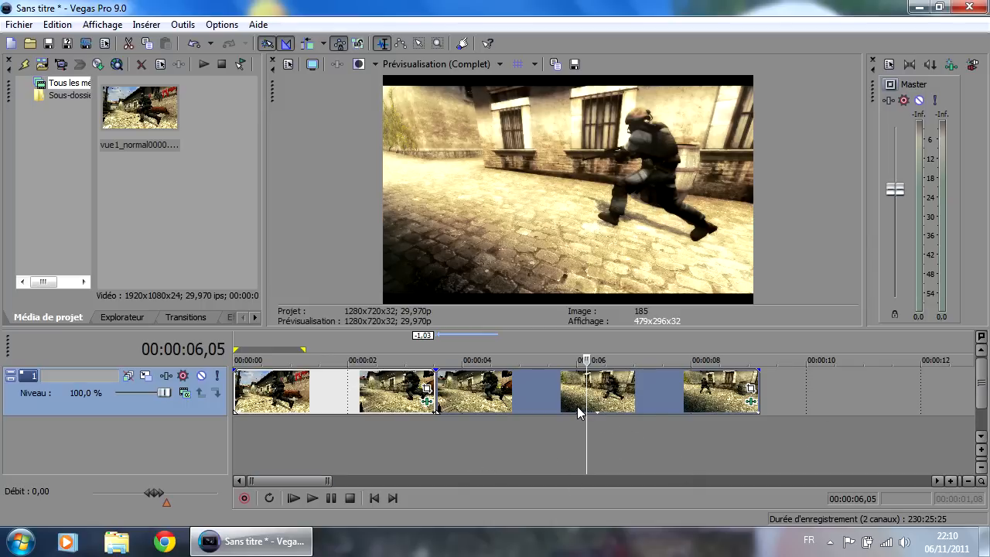
left_click_drag(301, 348, 757, 350)
key("space")
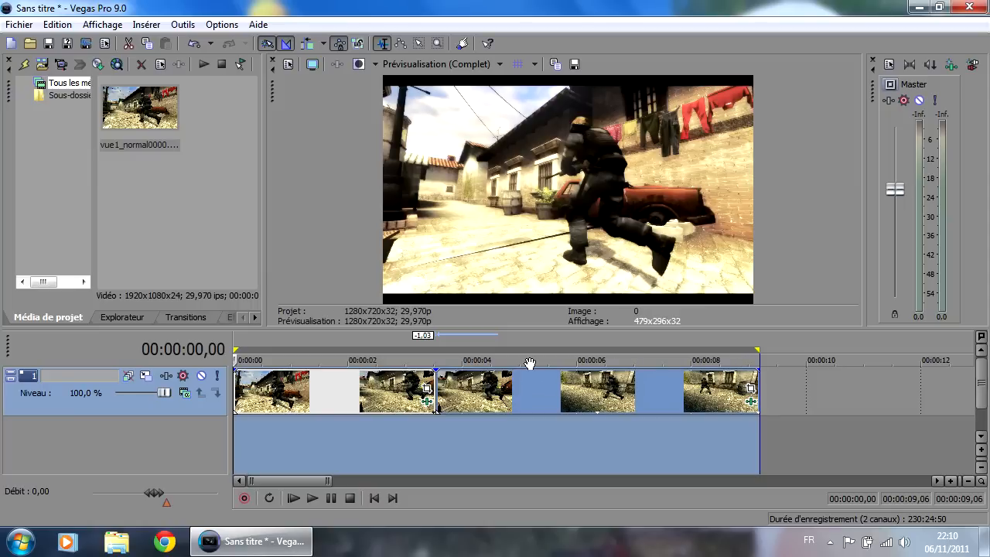
key("space")
key("space")
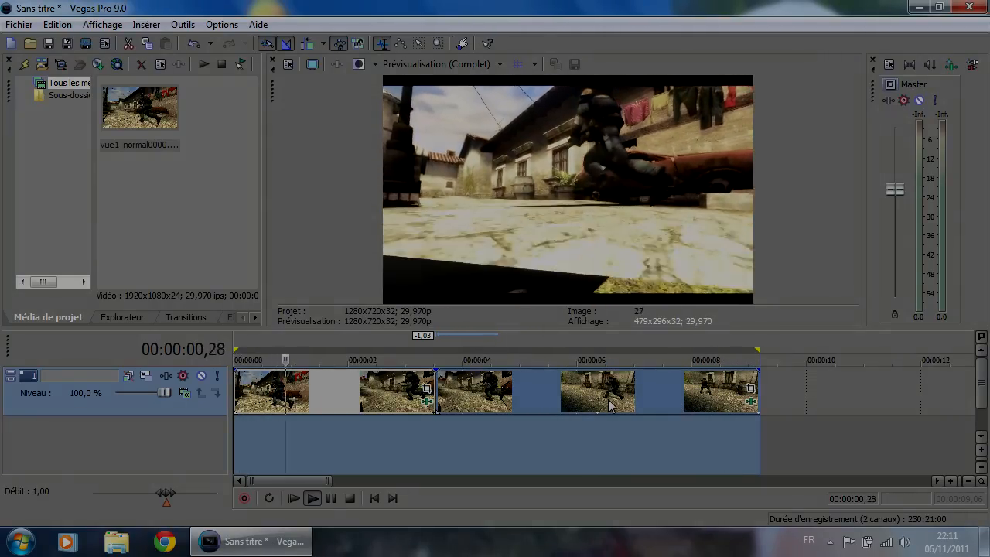